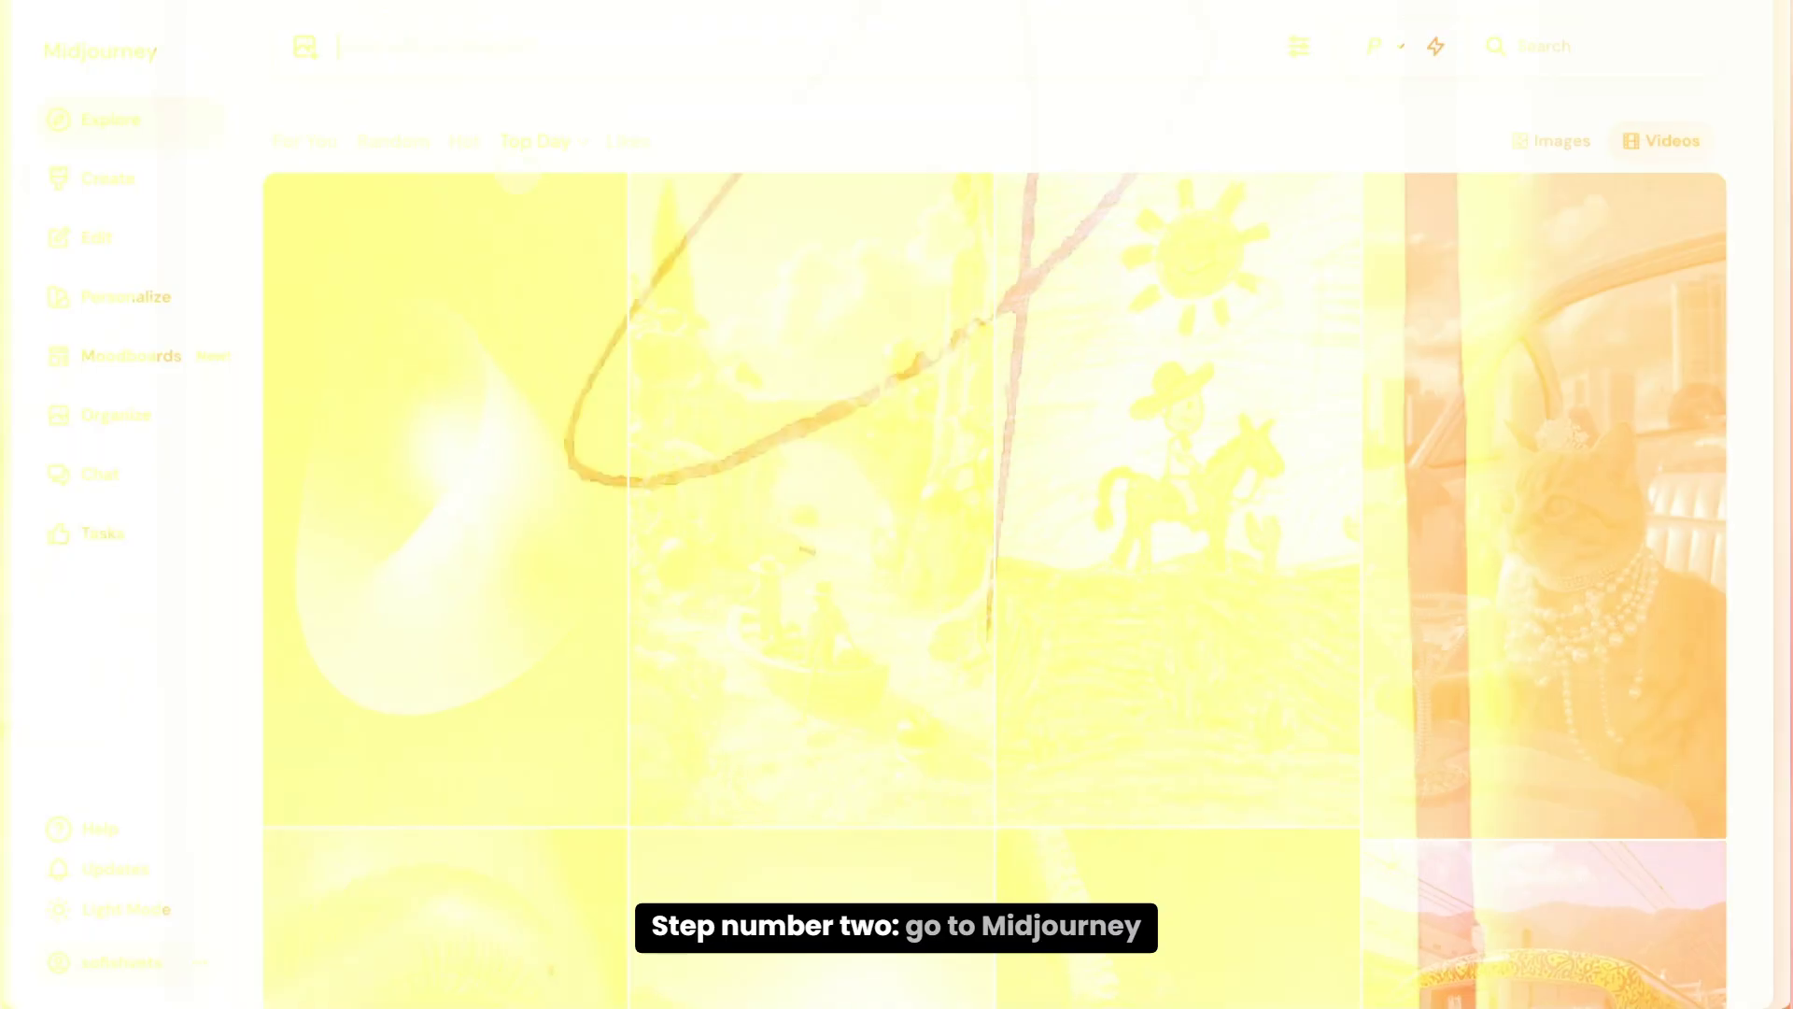
Submit the earring close-up prompt in Midjourney with the earring photo as Starting Frame.
click(436, 88)
key(super+v)
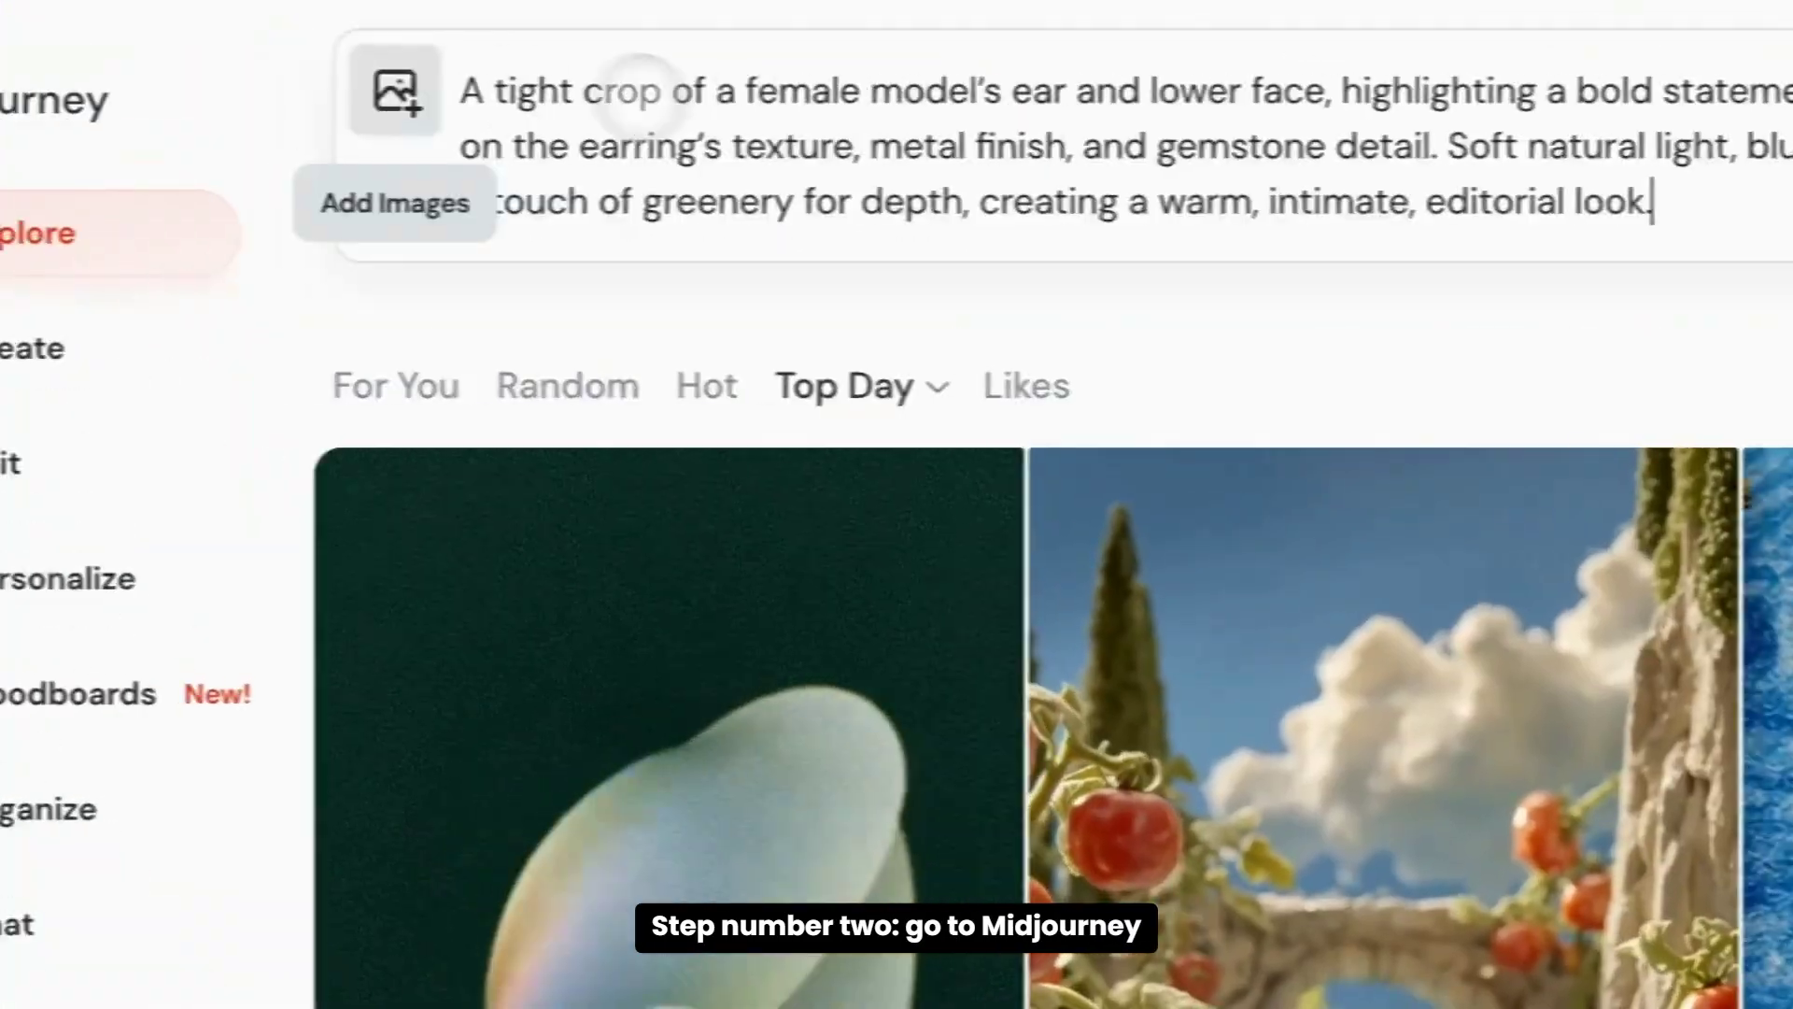
click(393, 88)
click(1116, 584)
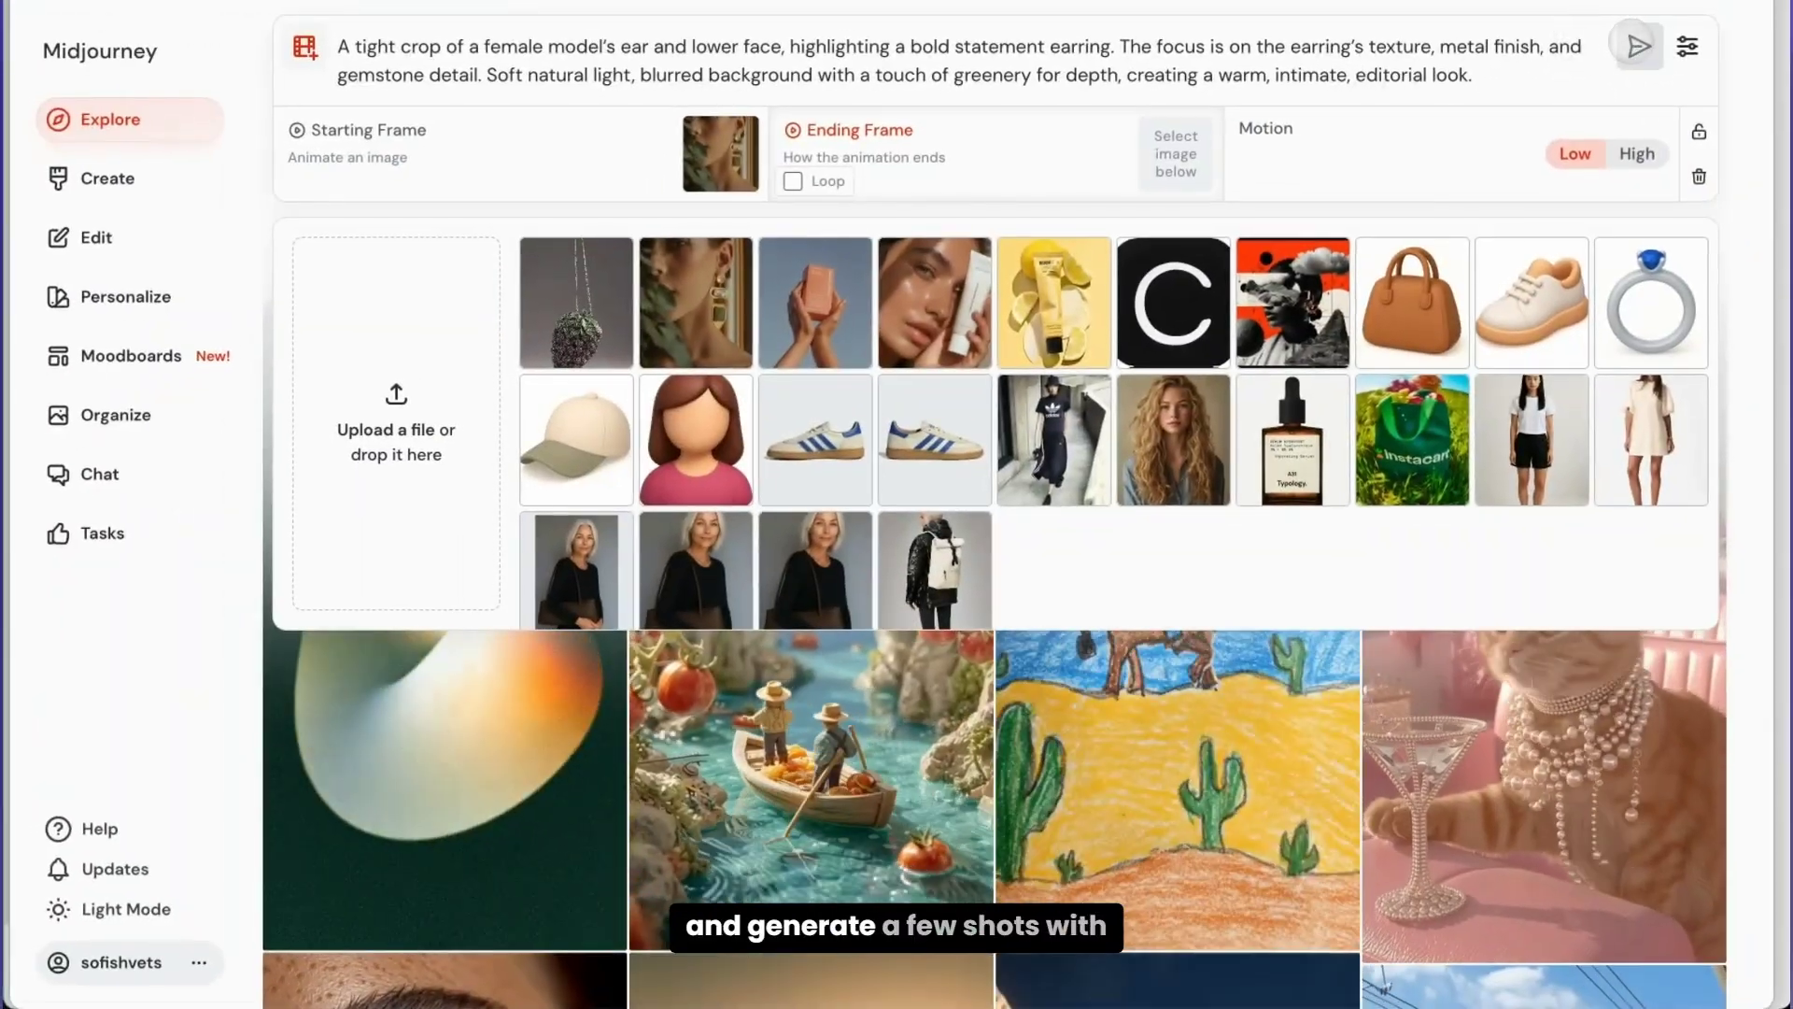
click(1641, 48)
Review the generated earring images in Create and open one for a closer look.
click(105, 179)
scroll(660, 420, down, 10)
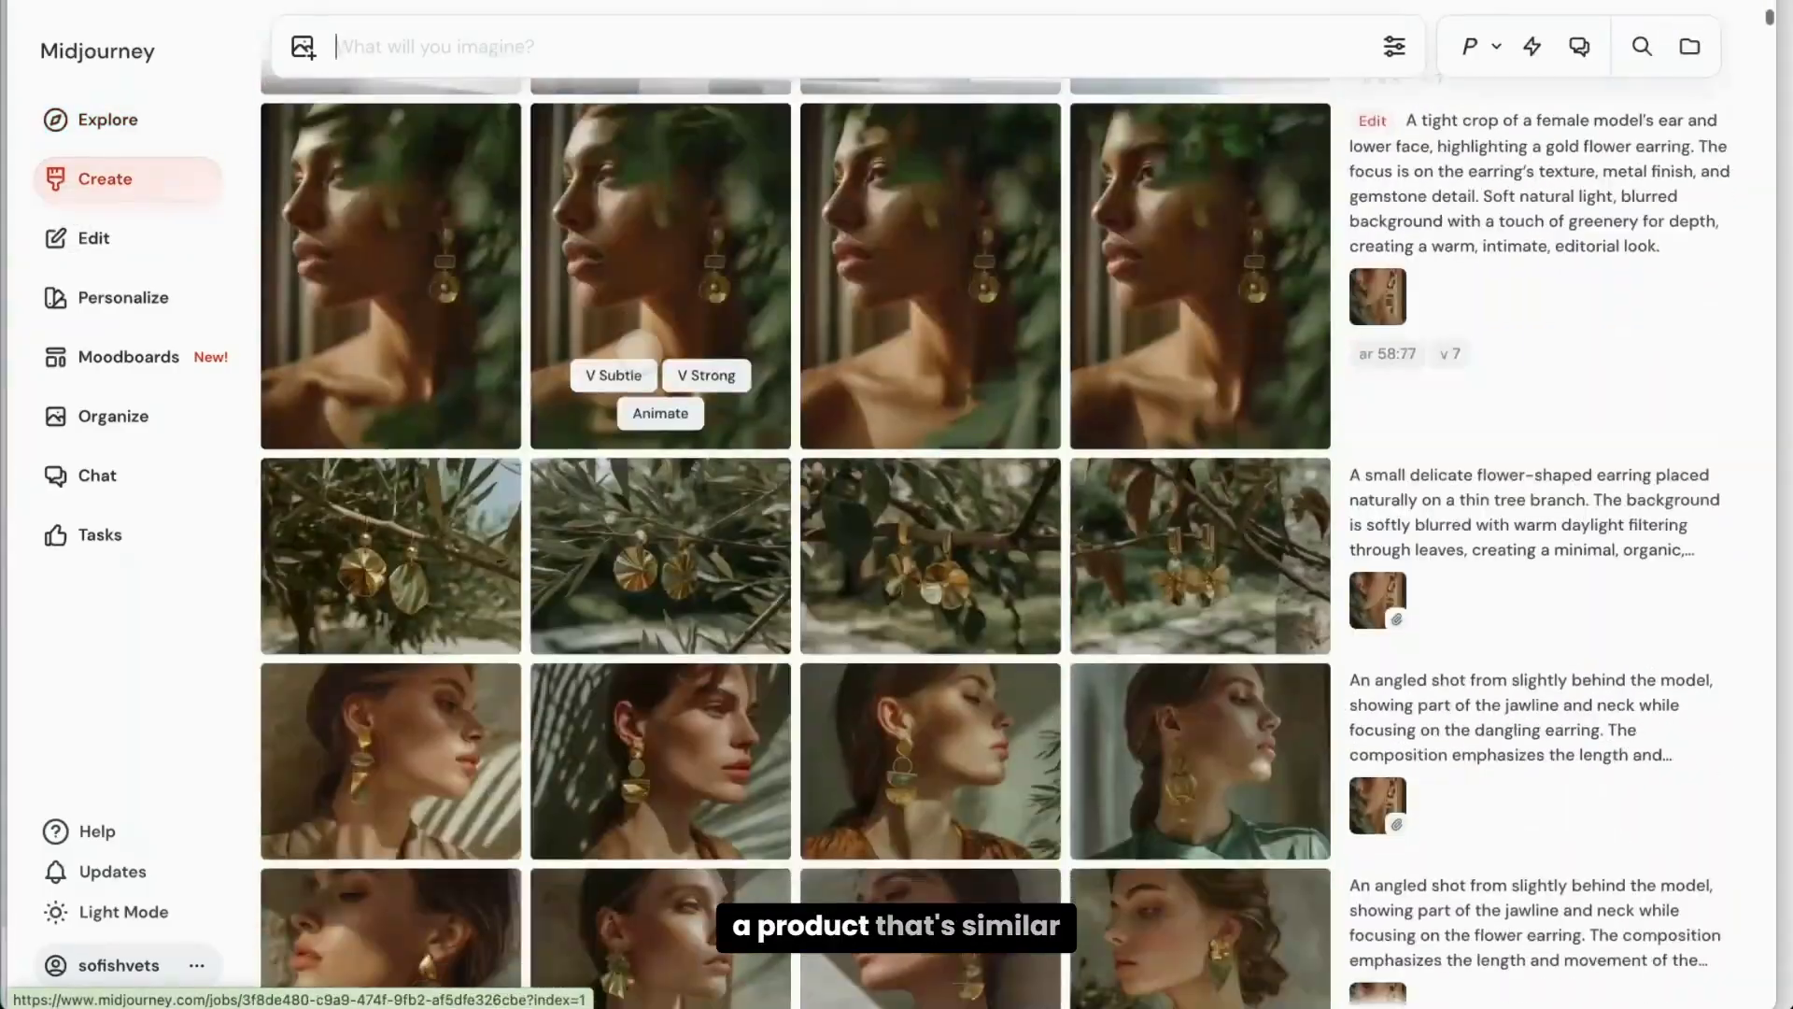
scroll(796, 561, down, 2)
click(662, 488)
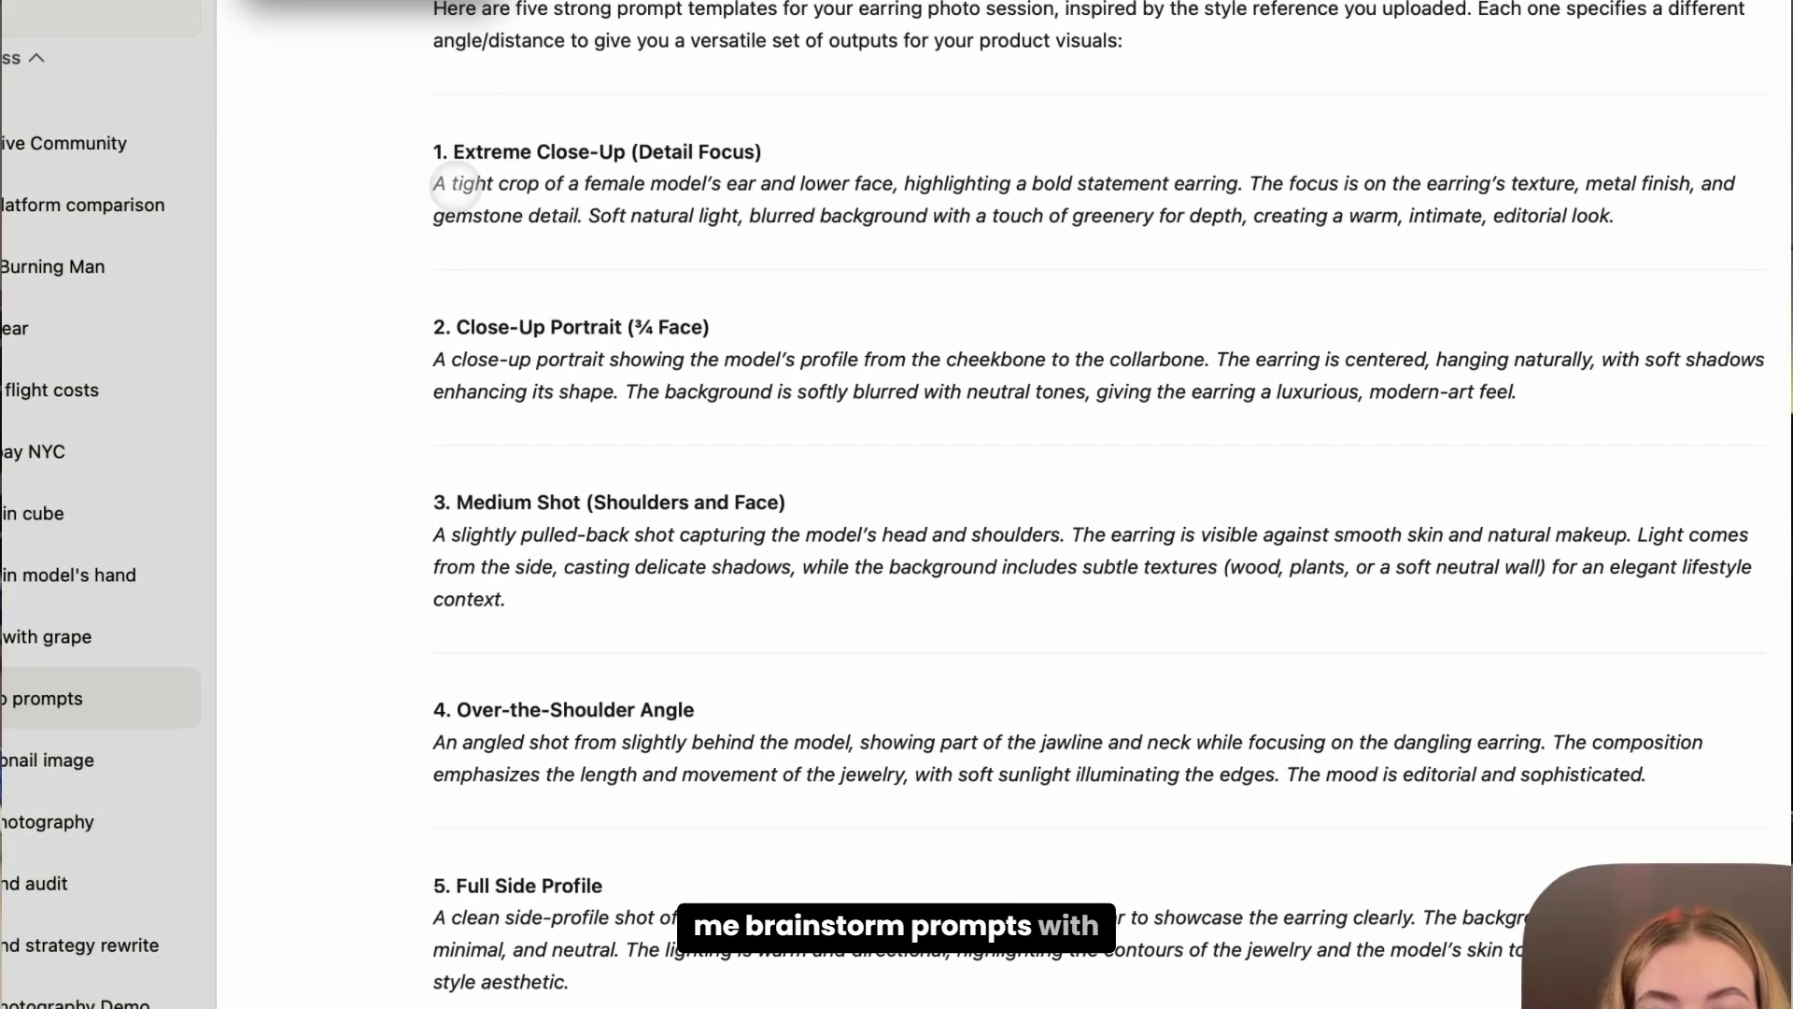
drag(437, 184, 1613, 216)
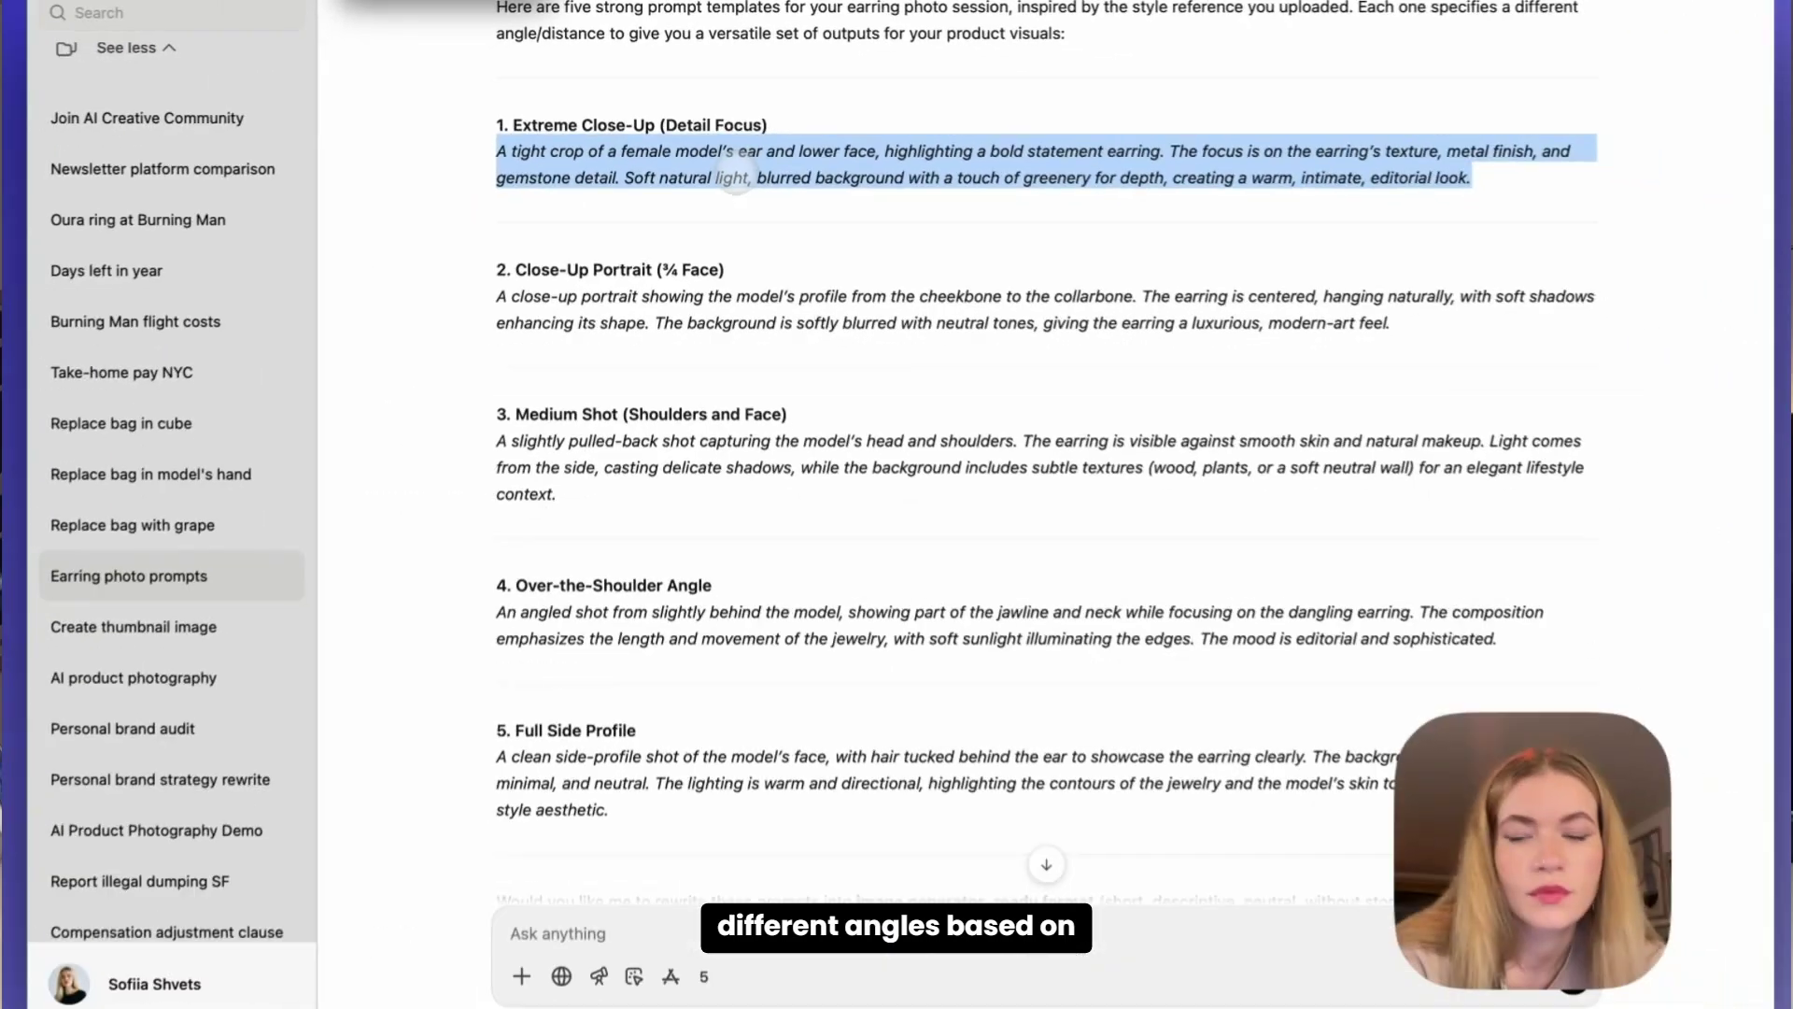
scroll(598, 190, down, 10)
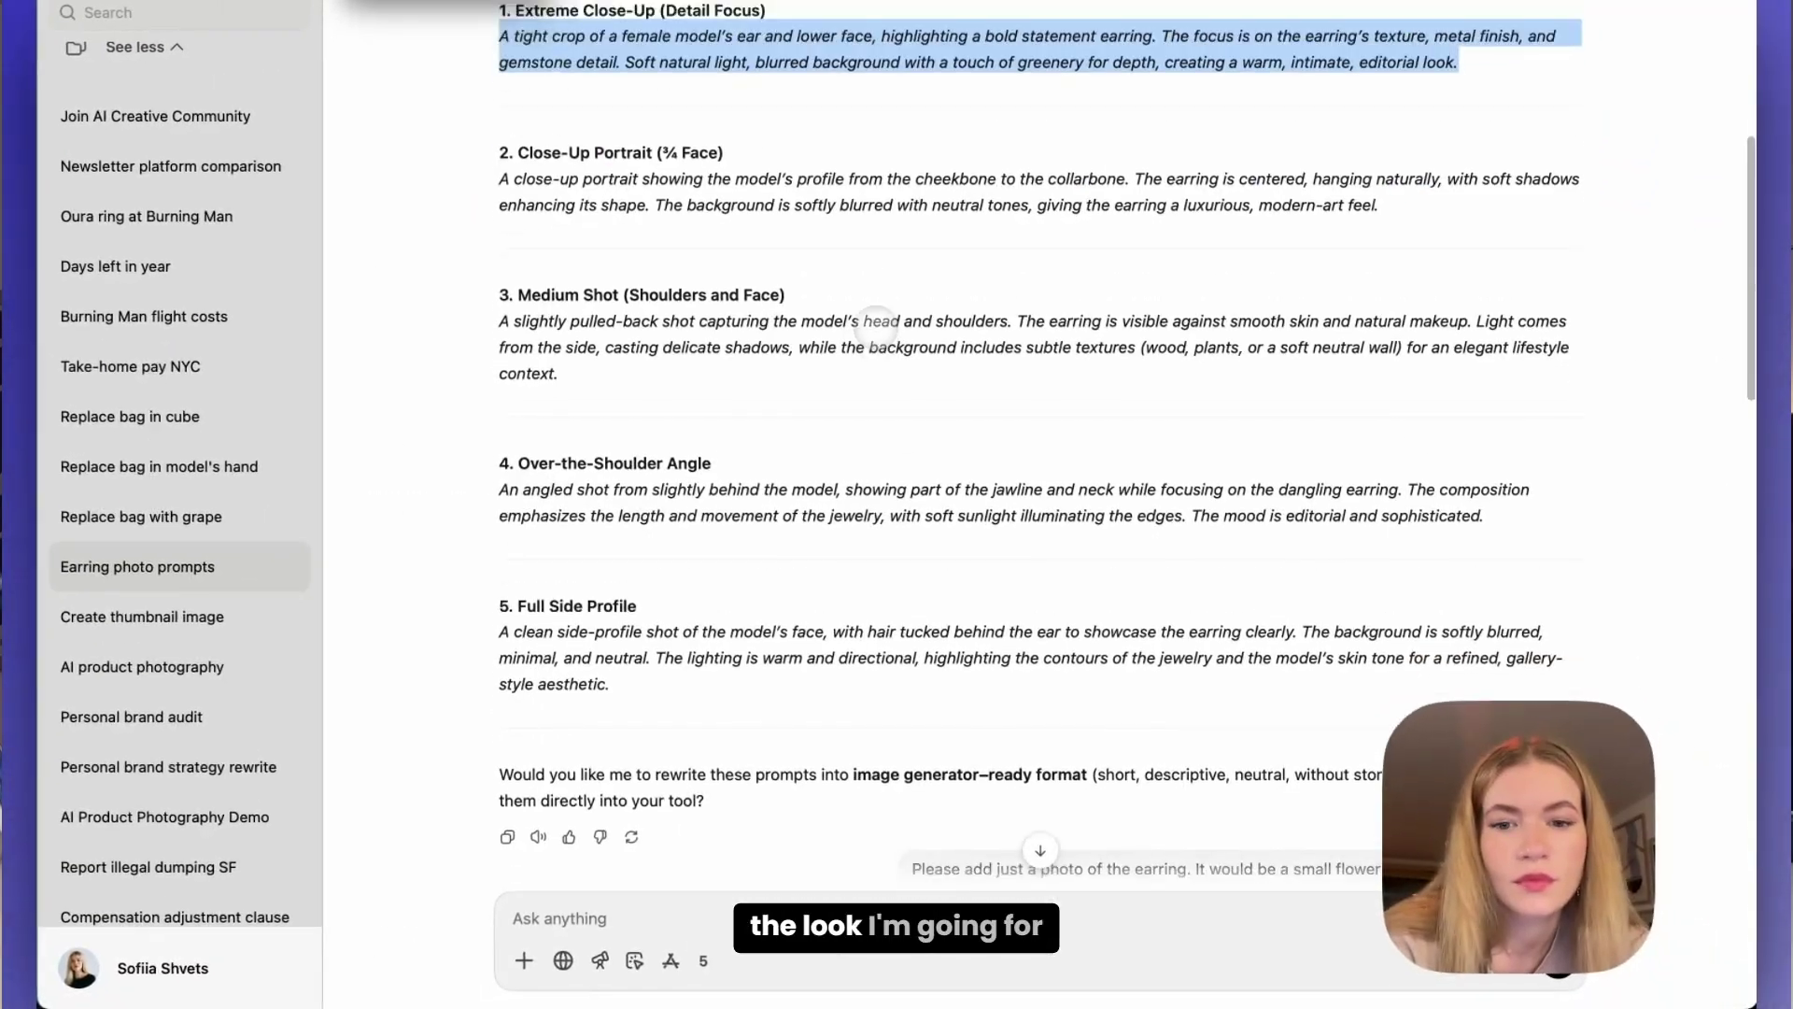
scroll(598, 190, up, 3)
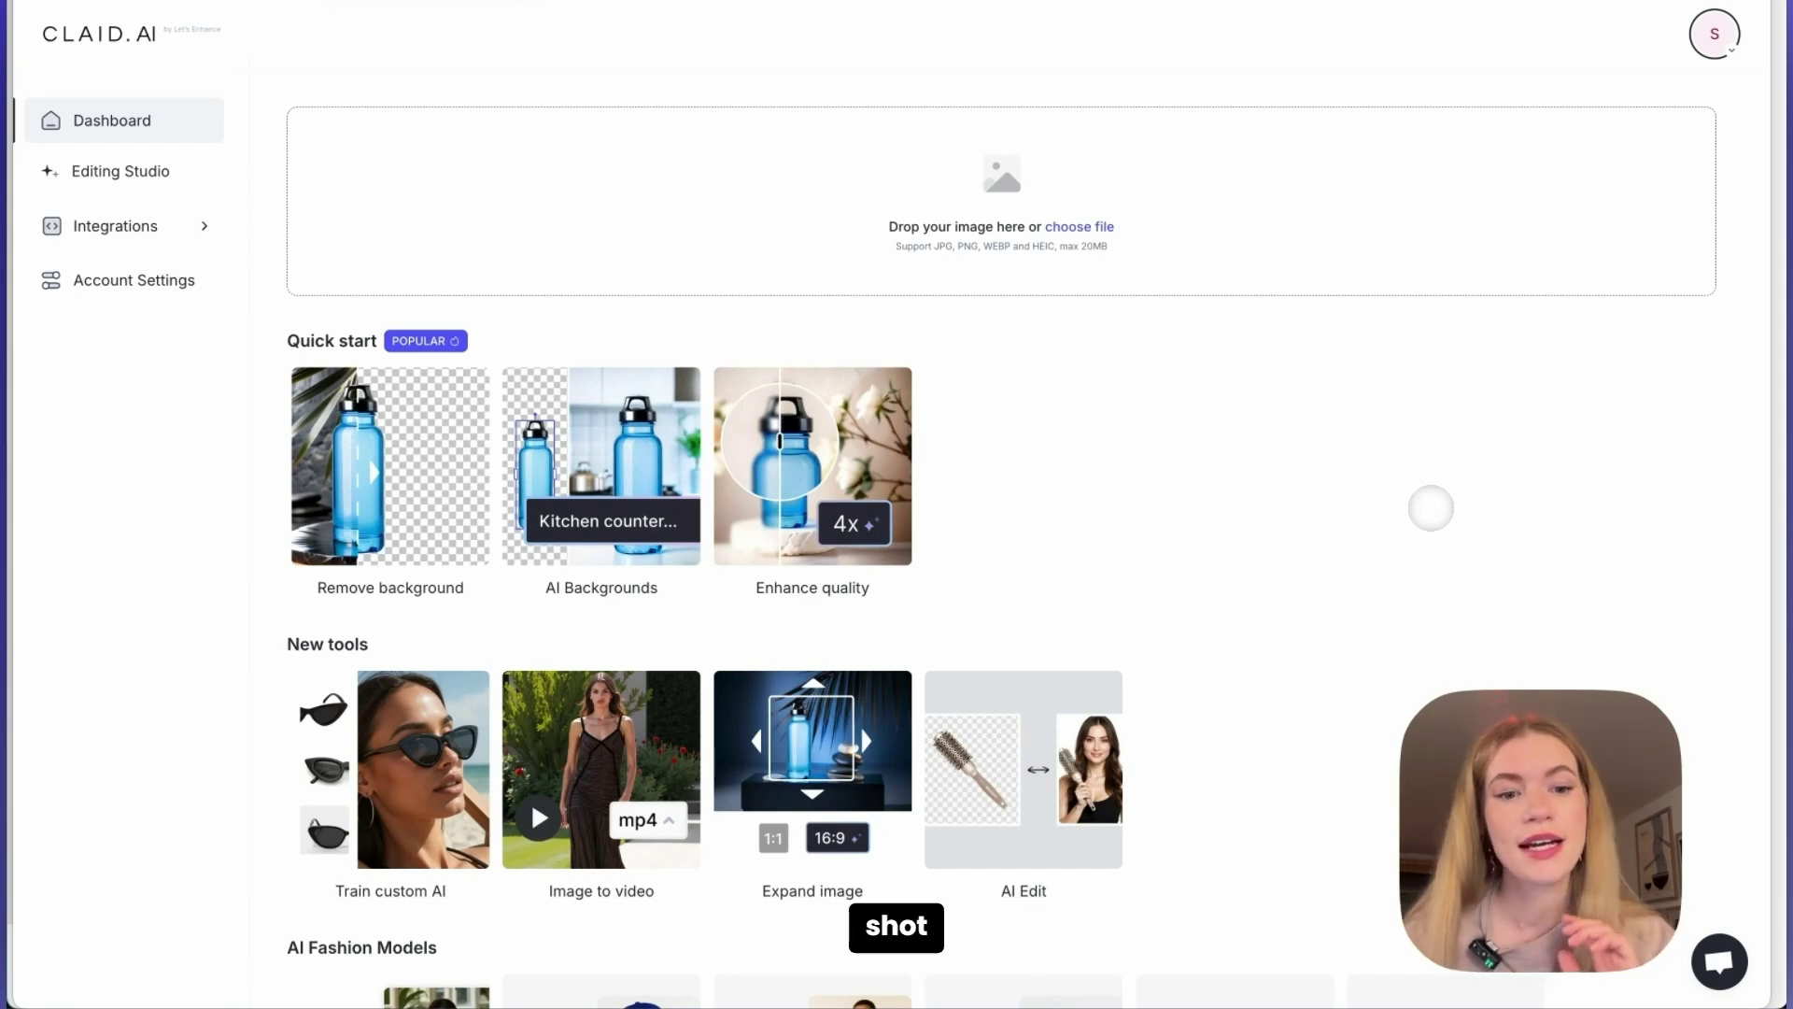
Open the Jewelry card under AI Fashion Models and show the My models library.
scroll(1402, 619, down, 5)
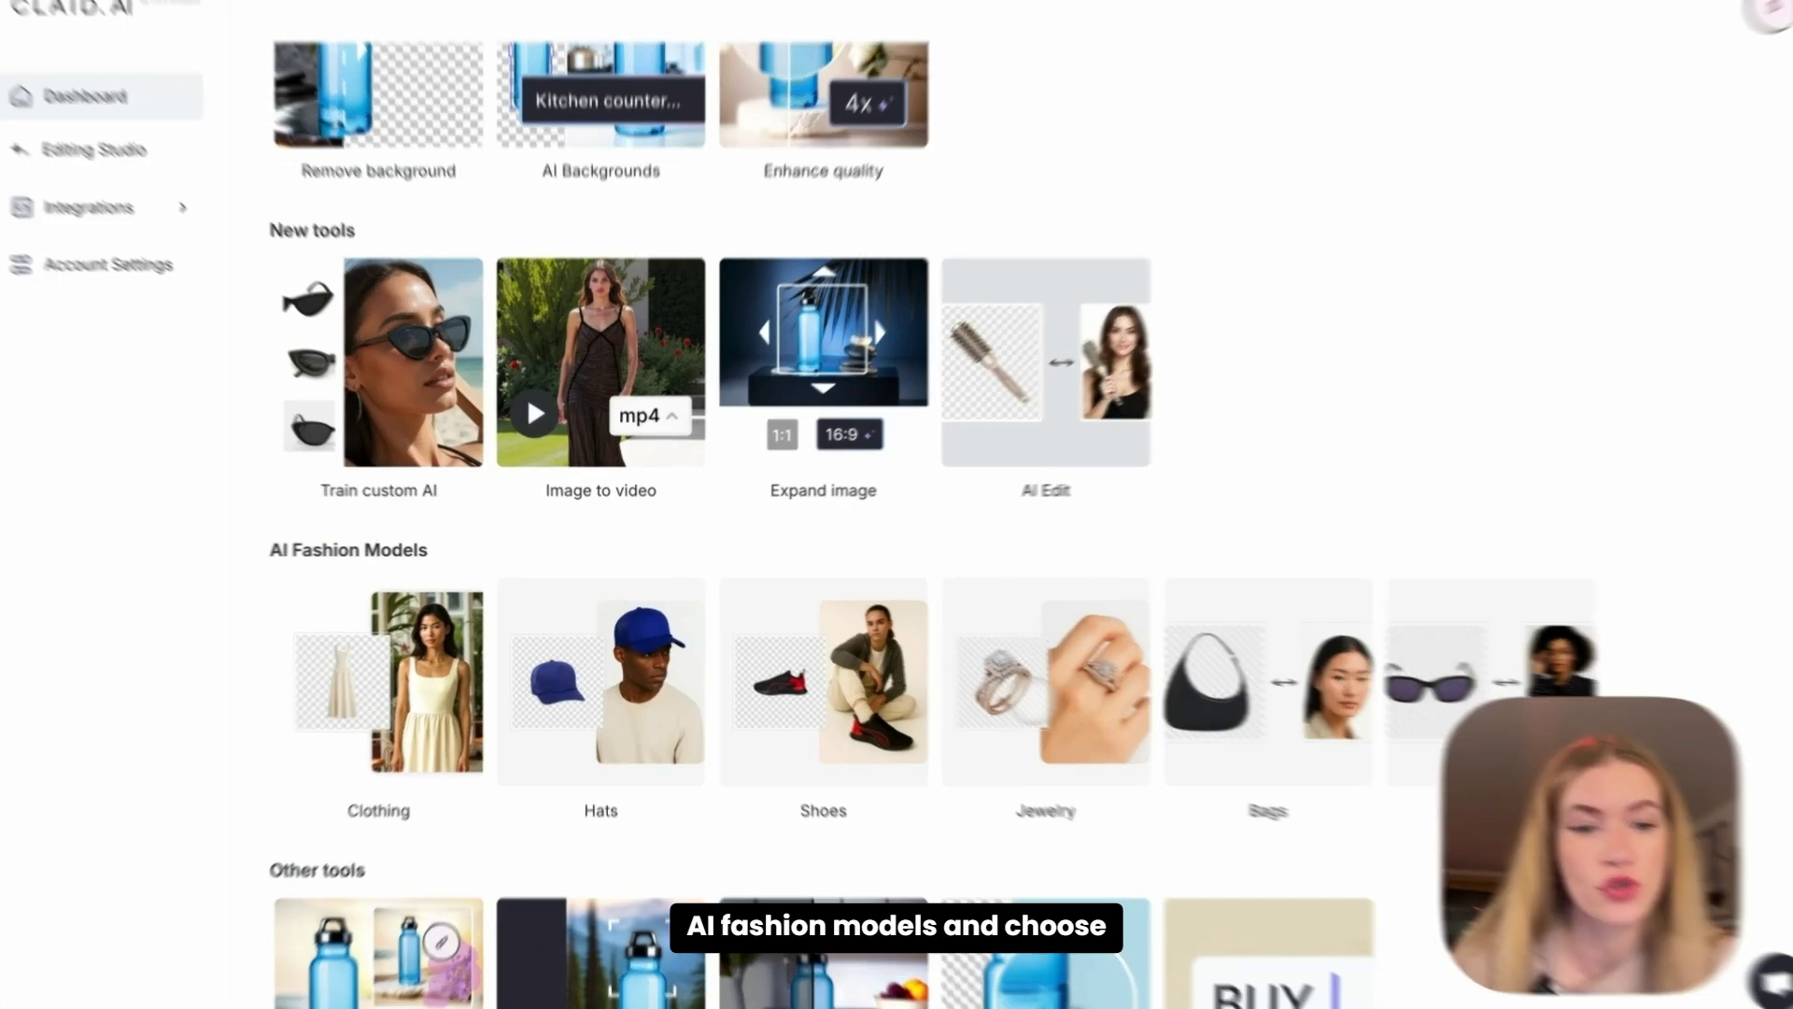
click(972, 654)
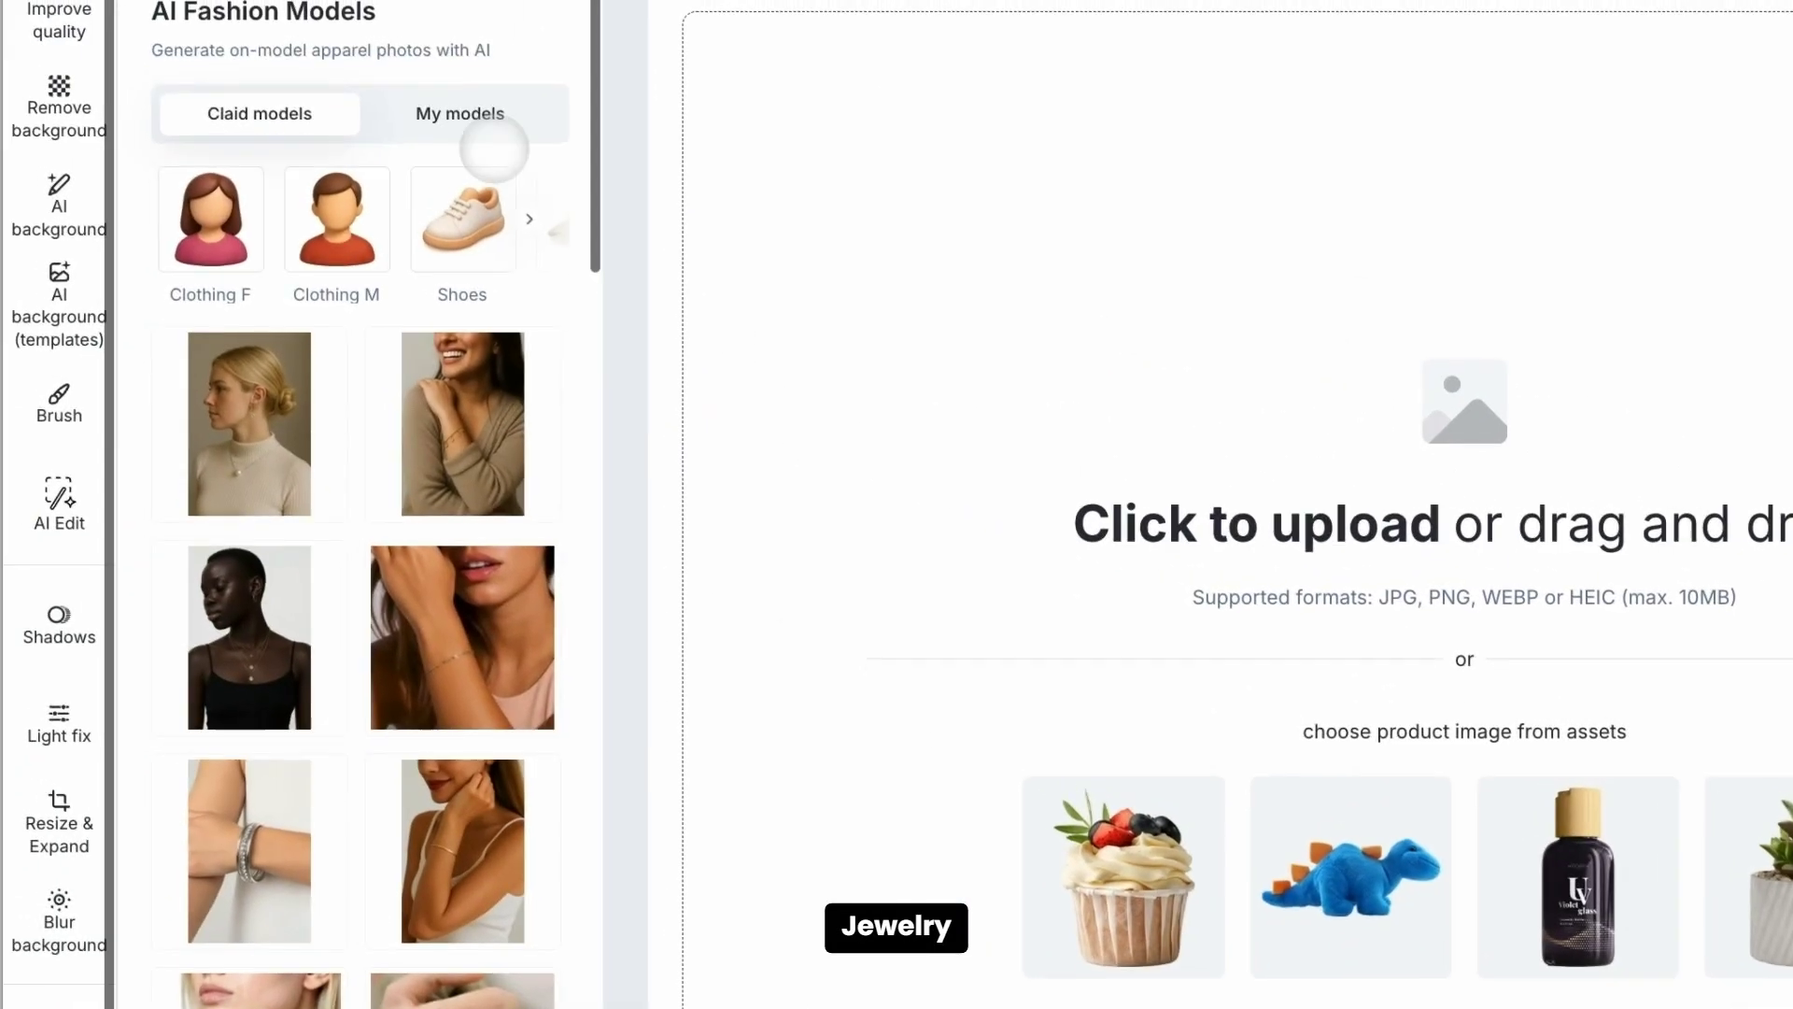
click(334, 60)
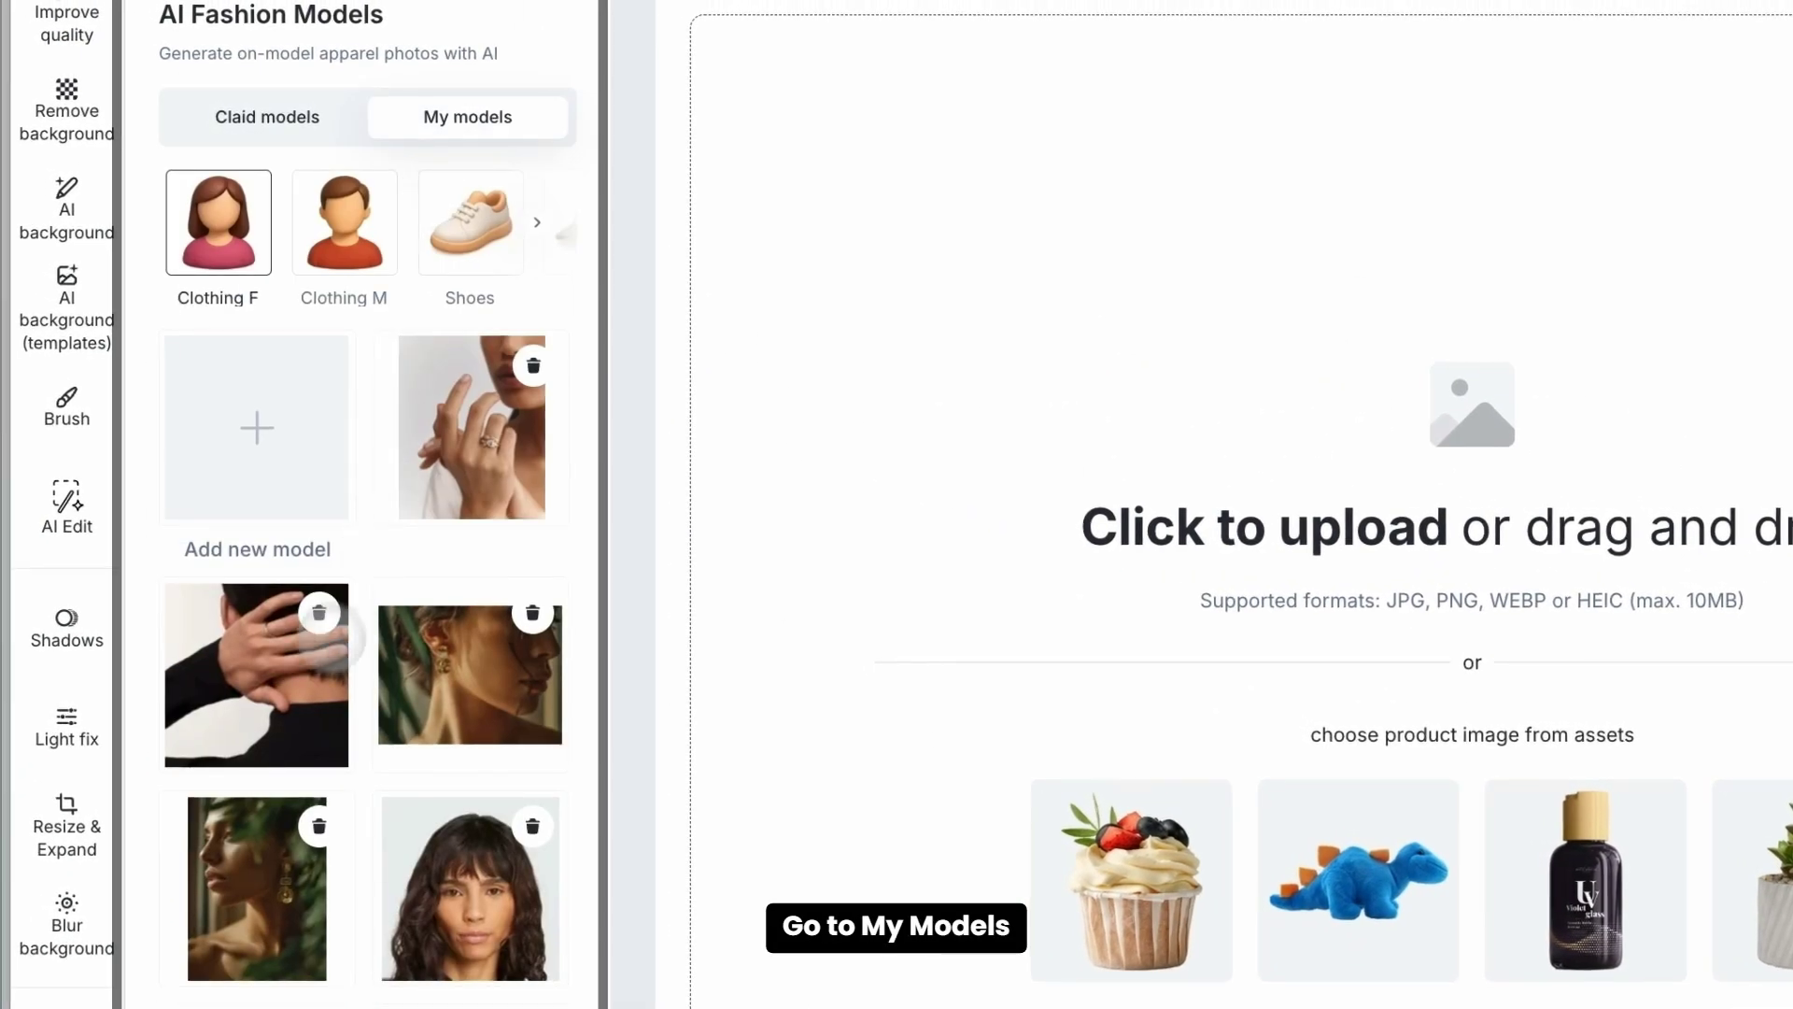
Generate 2 images after clearing the 'Minimalistic studio environment' additional instructions.
scroll(142, 612, down, 5)
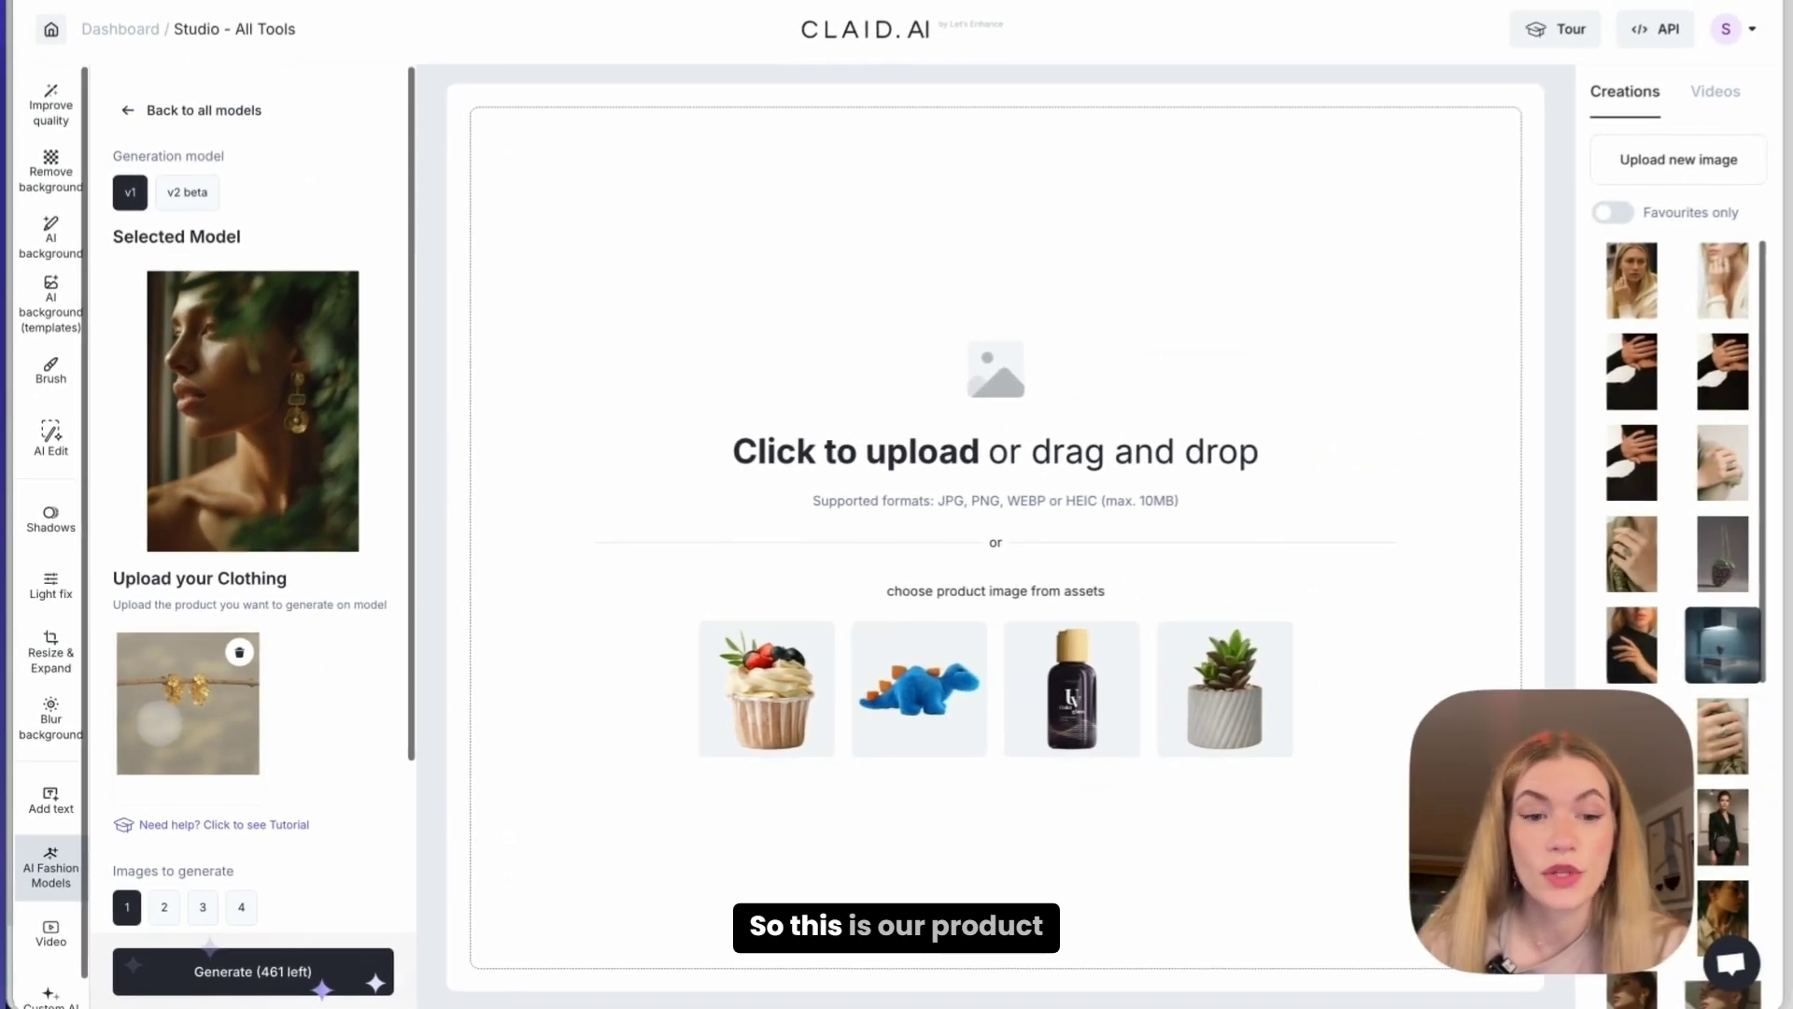
scroll(228, 726, down, 3)
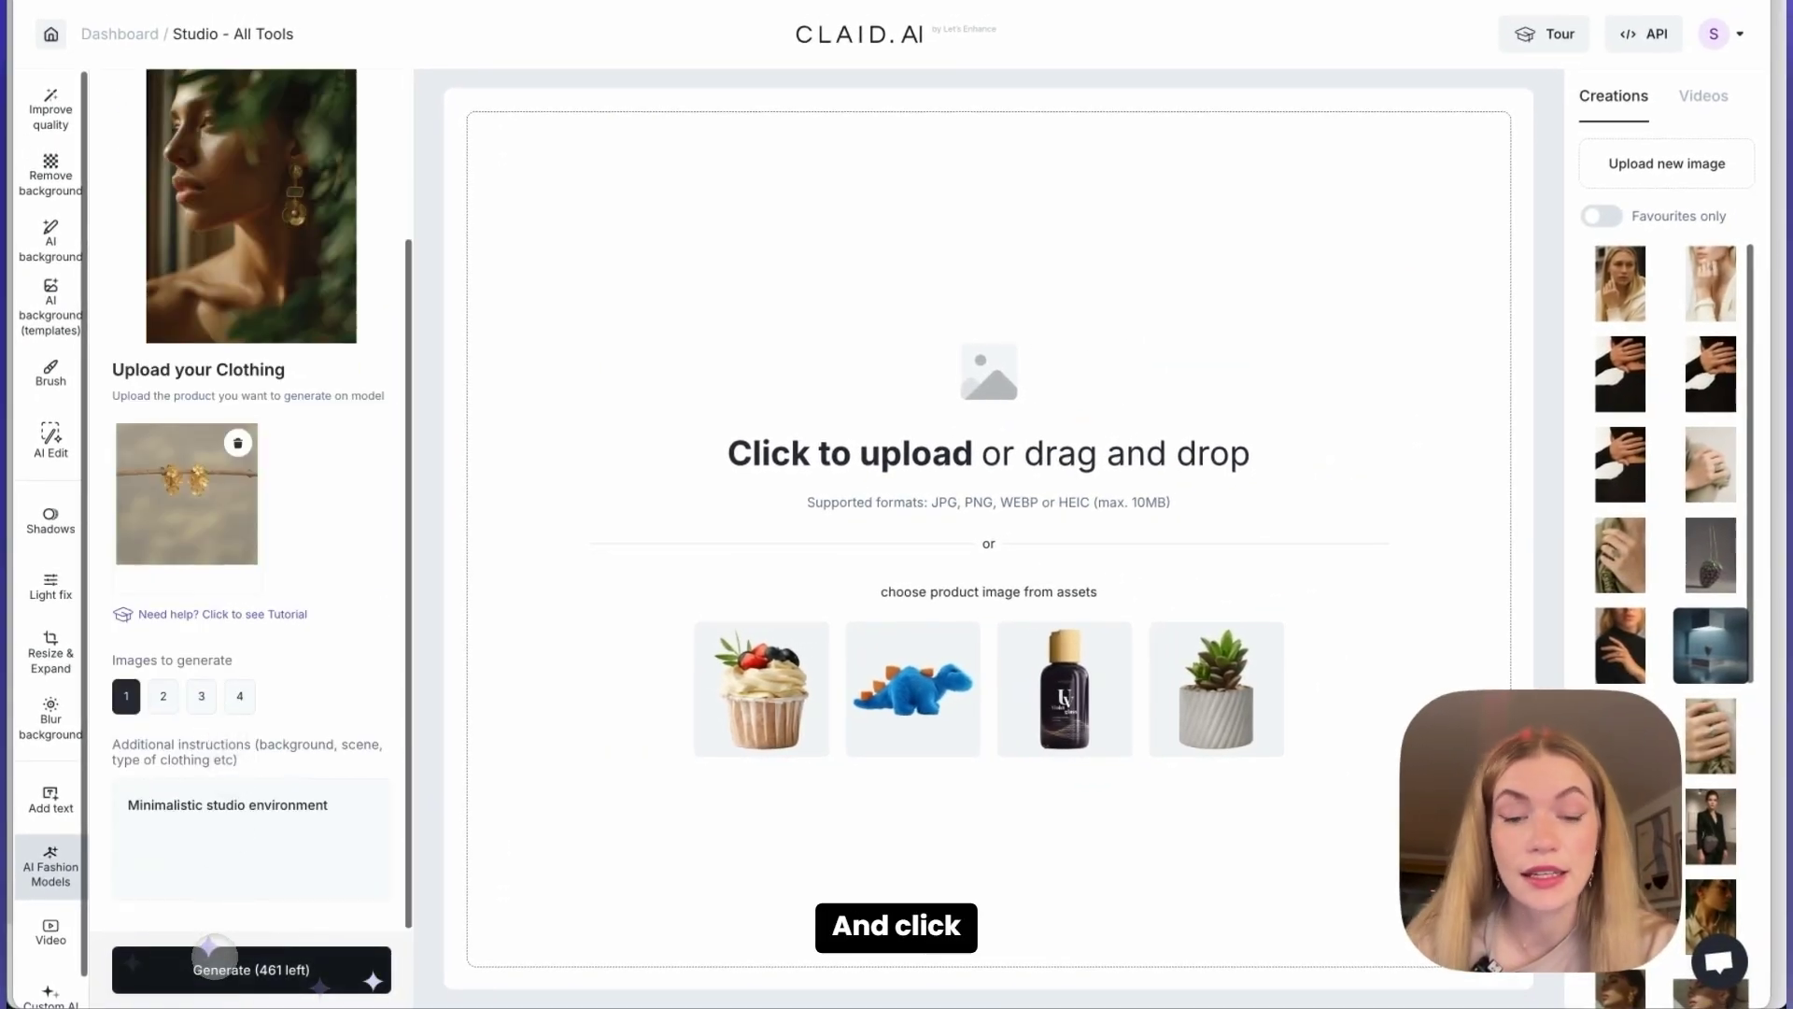
click(164, 696)
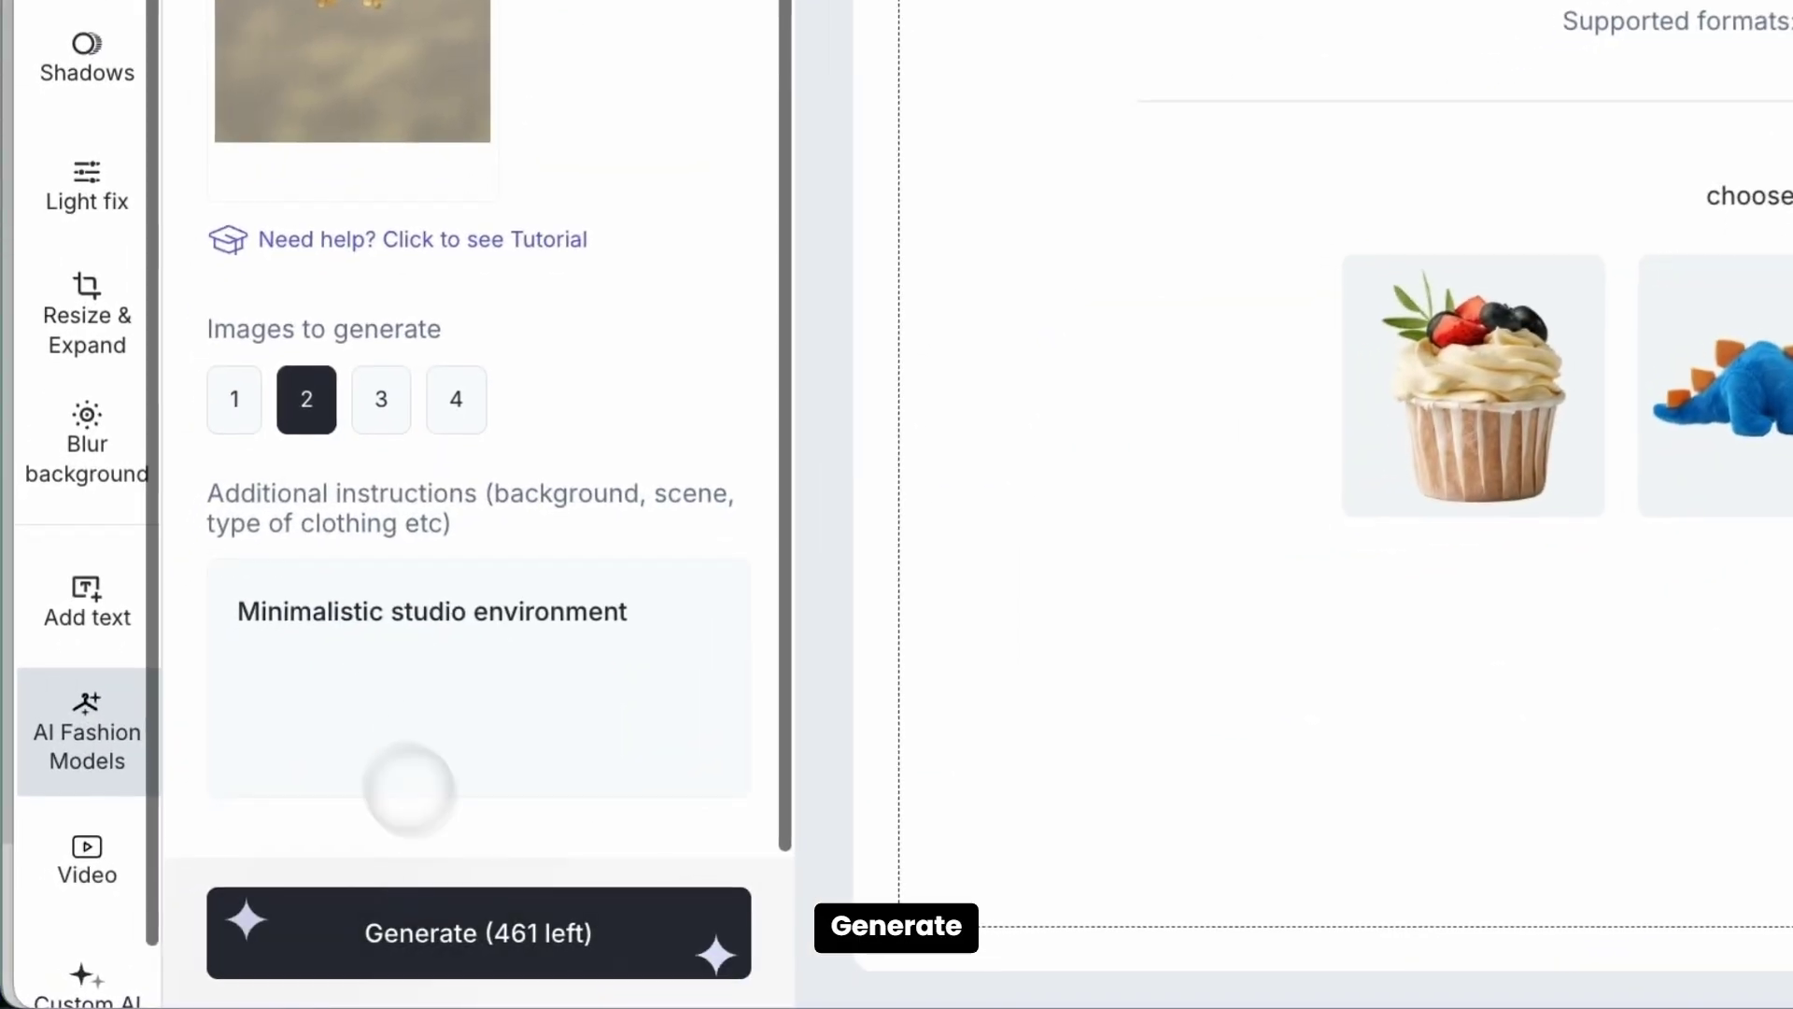
double_click(289, 805)
drag(297, 629, 292, 632)
key(BackSpace)
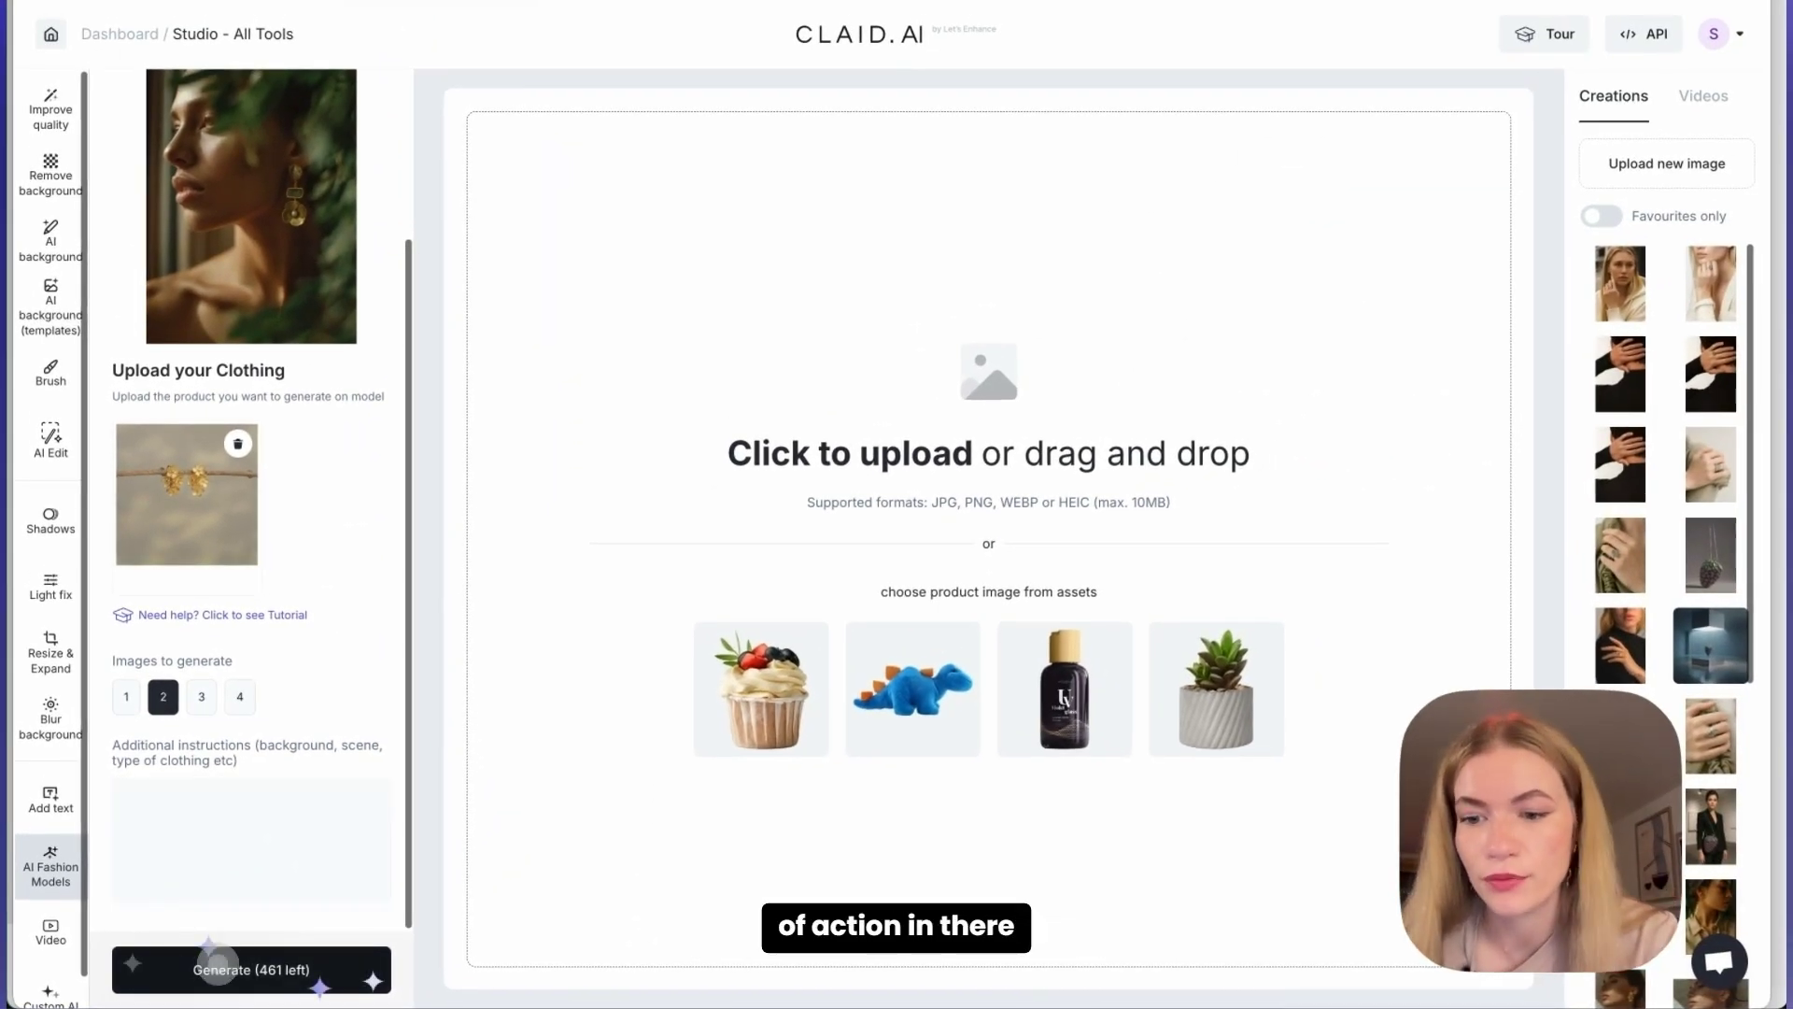
click(218, 962)
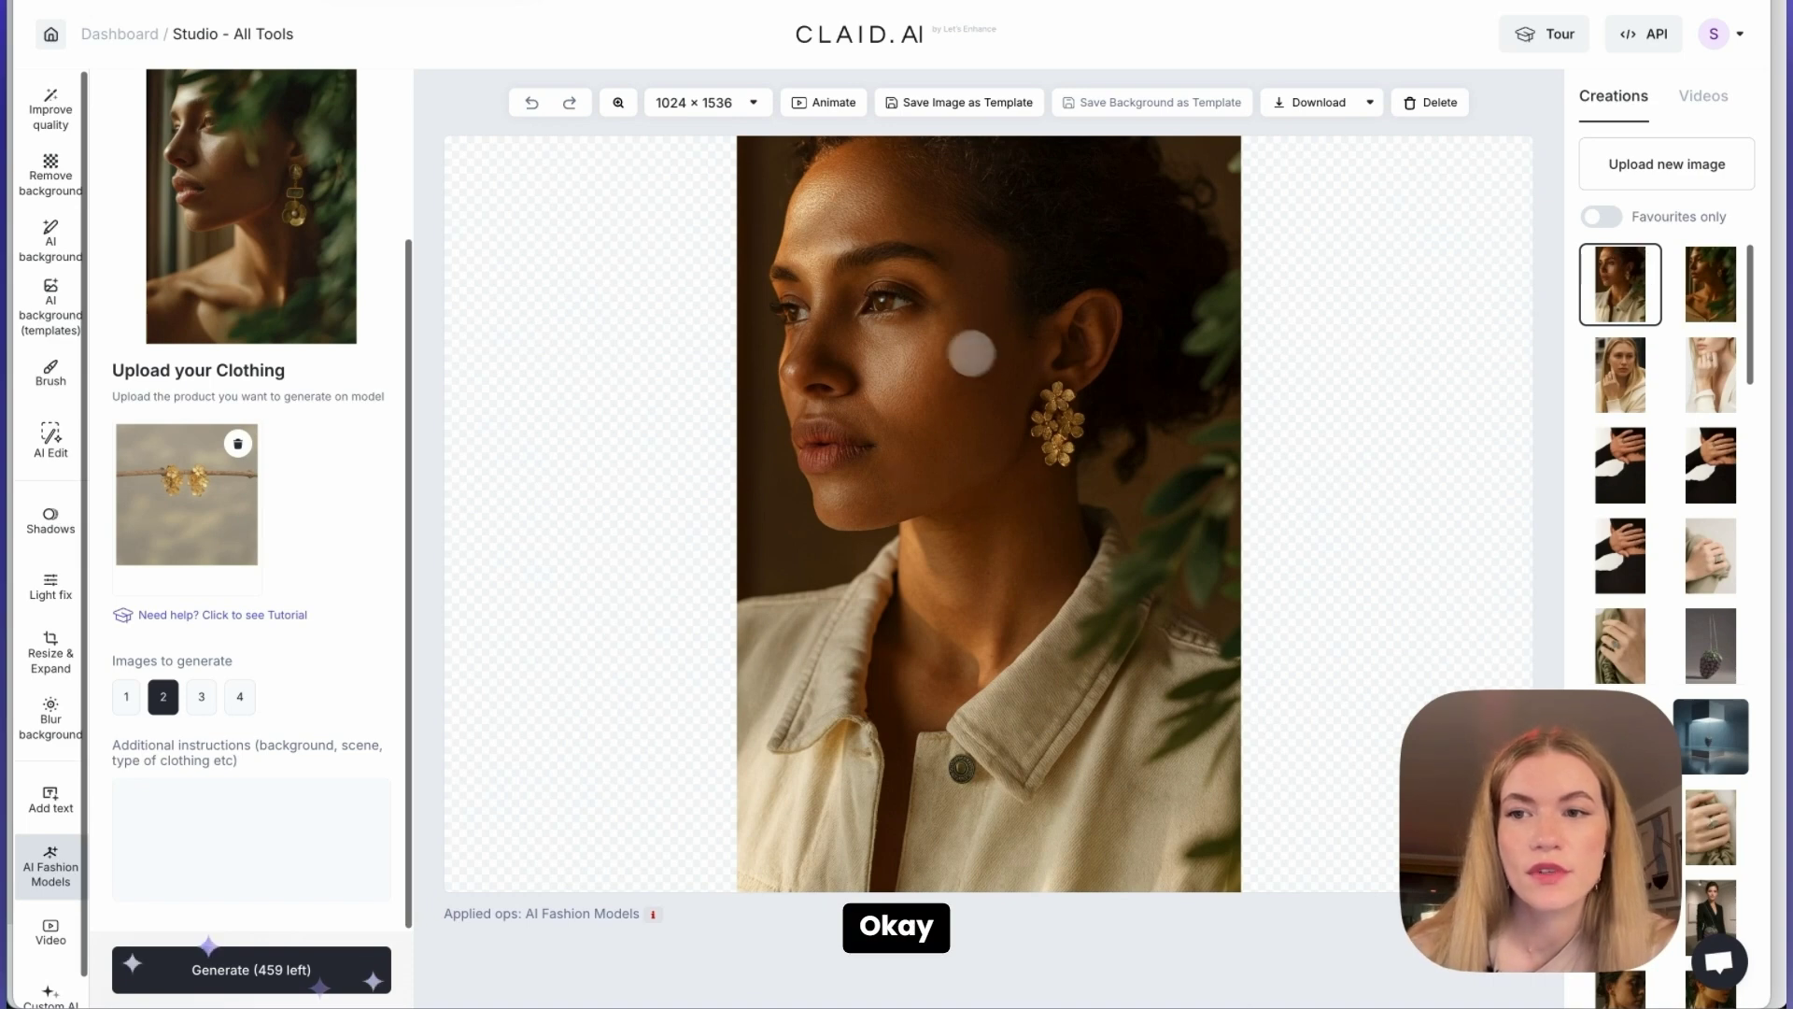
Show the second generated photo, with foliage framing the model's face, on the canvas.
click(1705, 279)
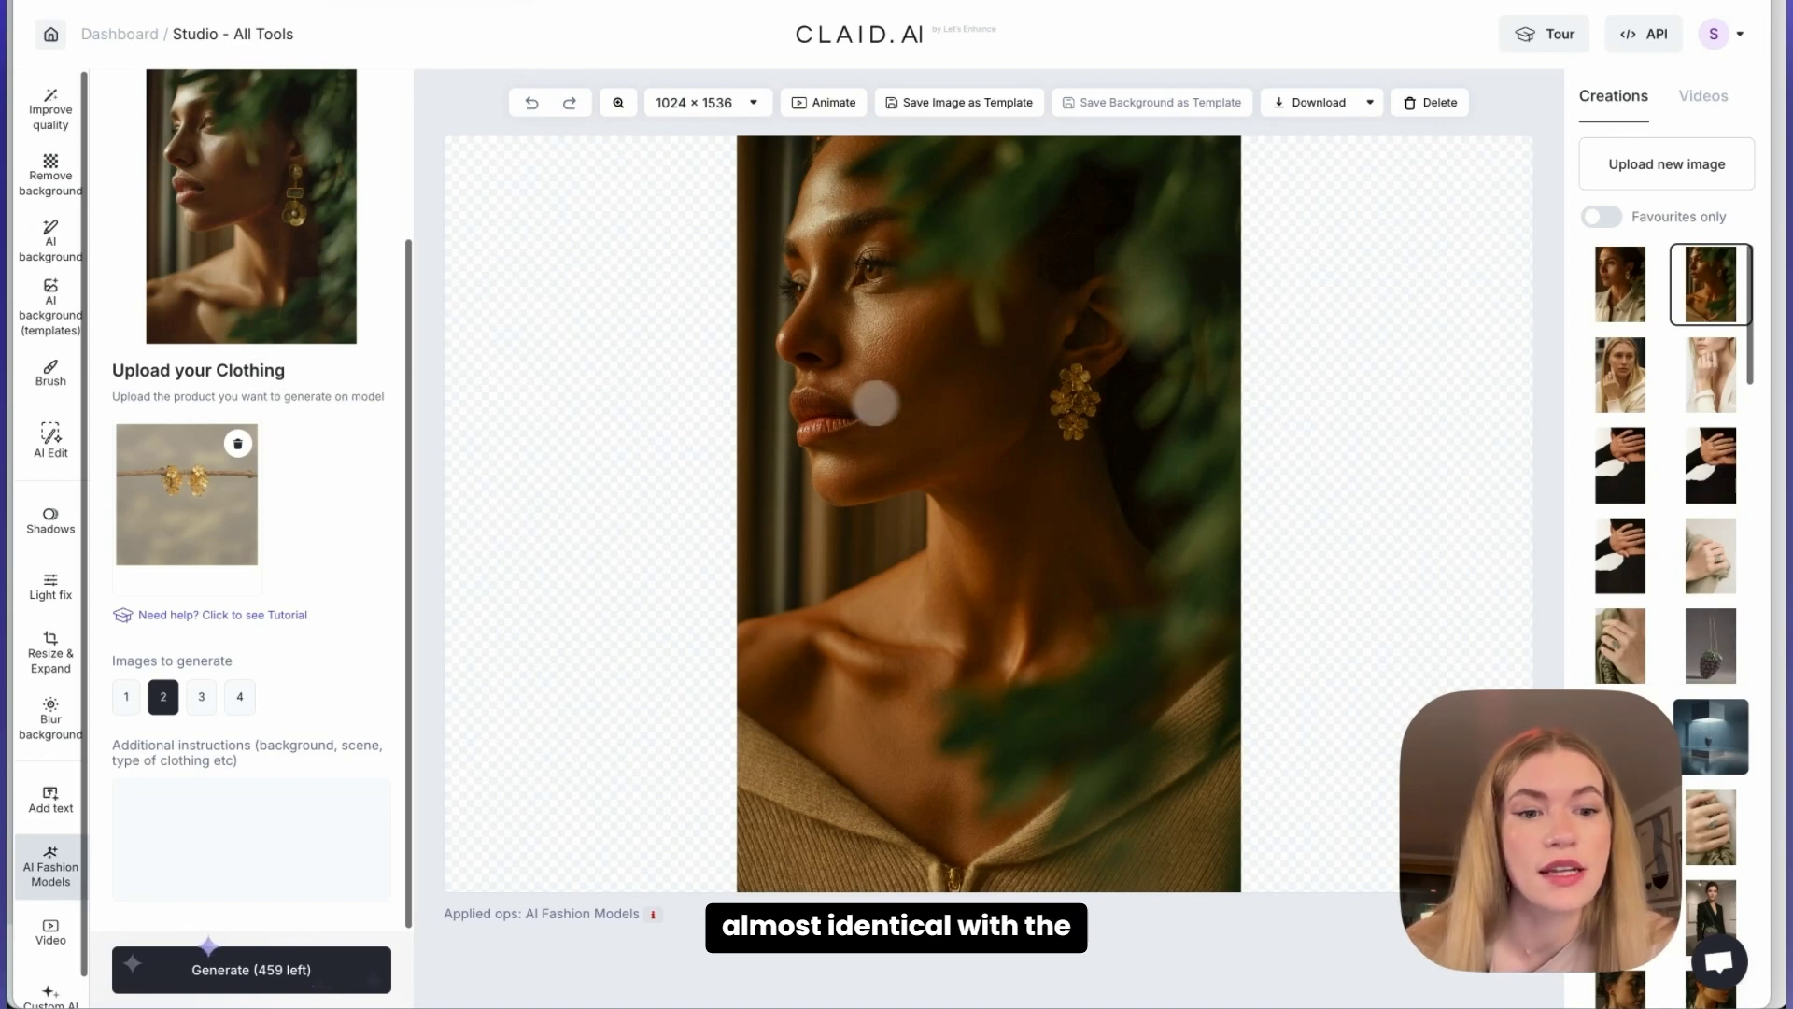
scroll(260, 299, up, 3)
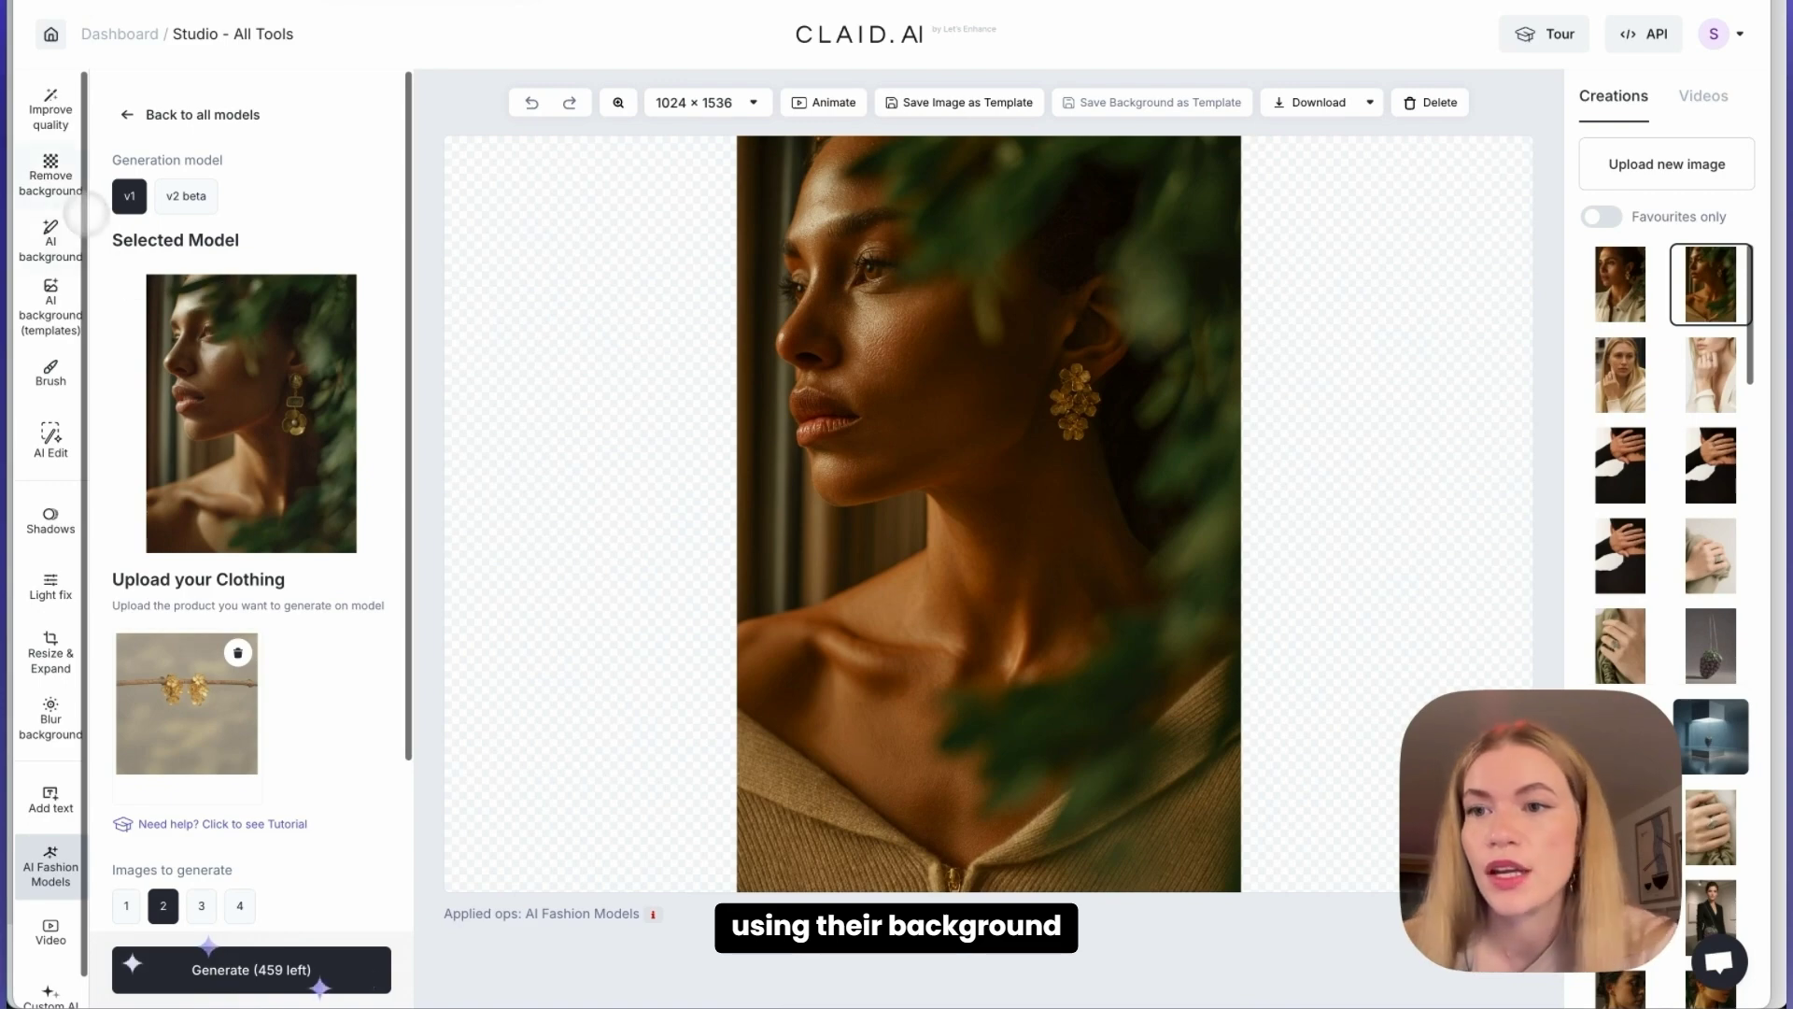
Open the AI background templates tool and show My templates.
click(50, 298)
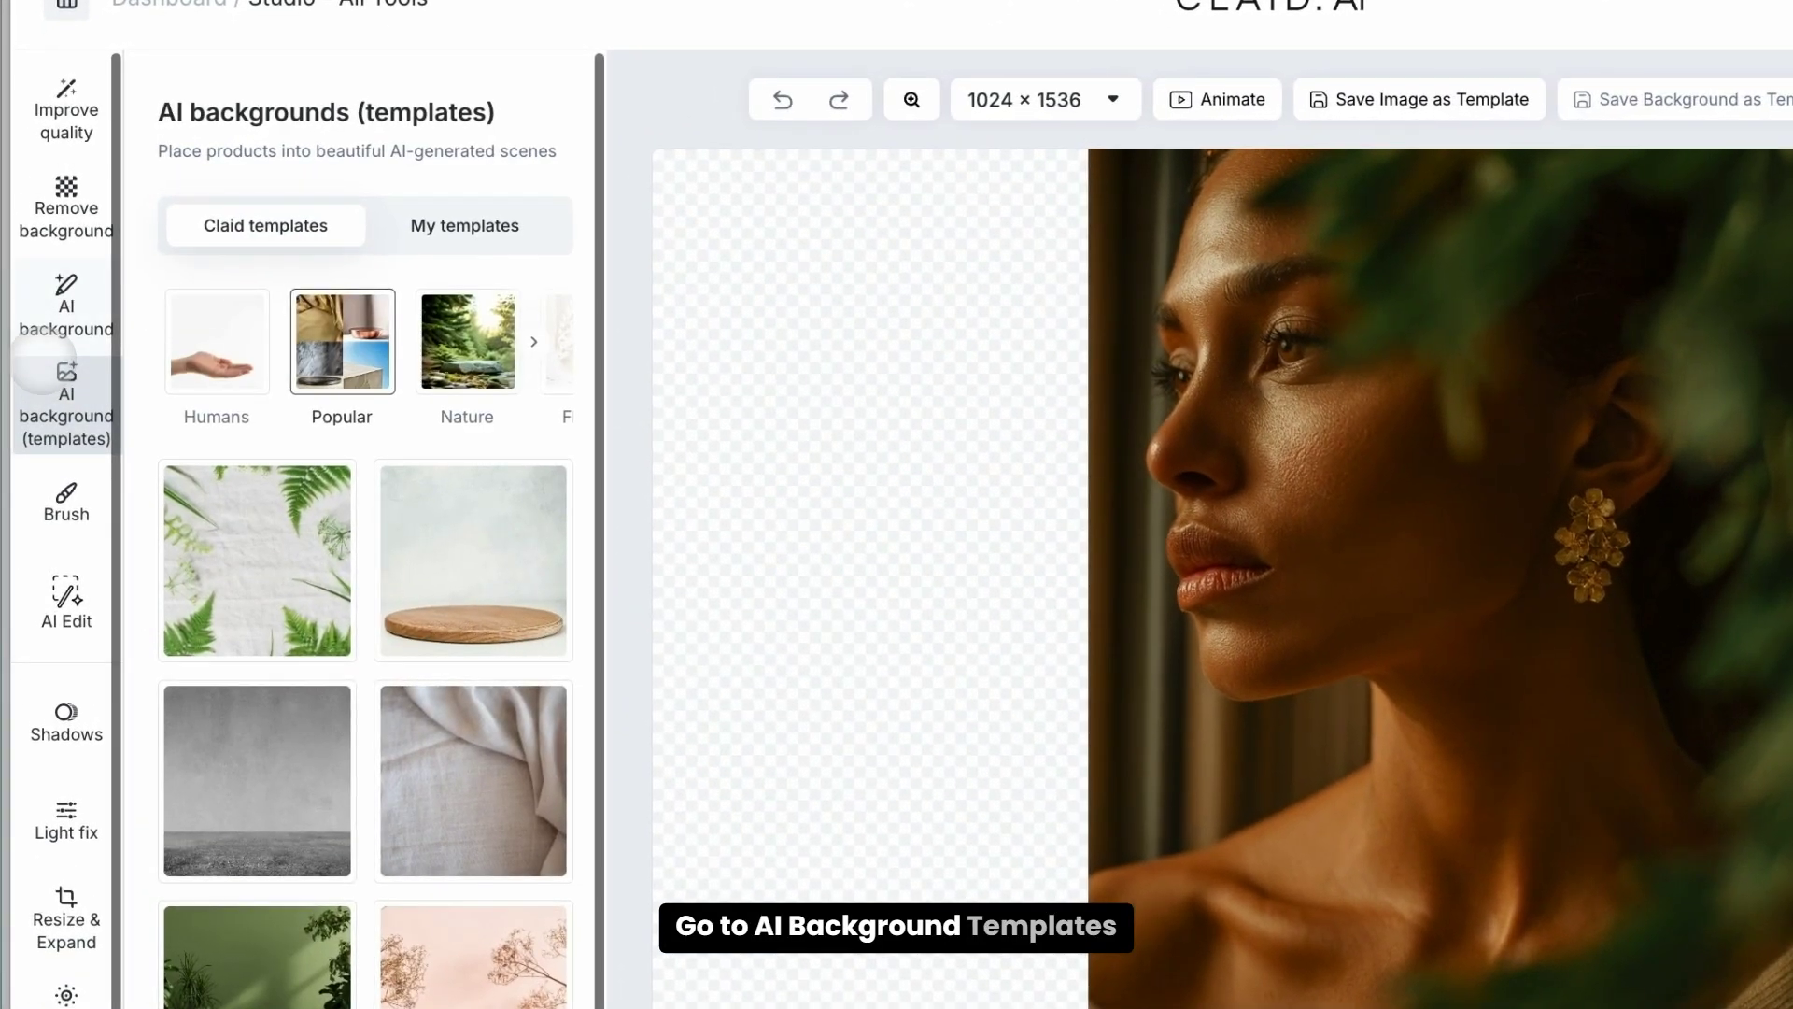
click(464, 225)
scroll(364, 561, down, 5)
scroll(365, 561, up, 5)
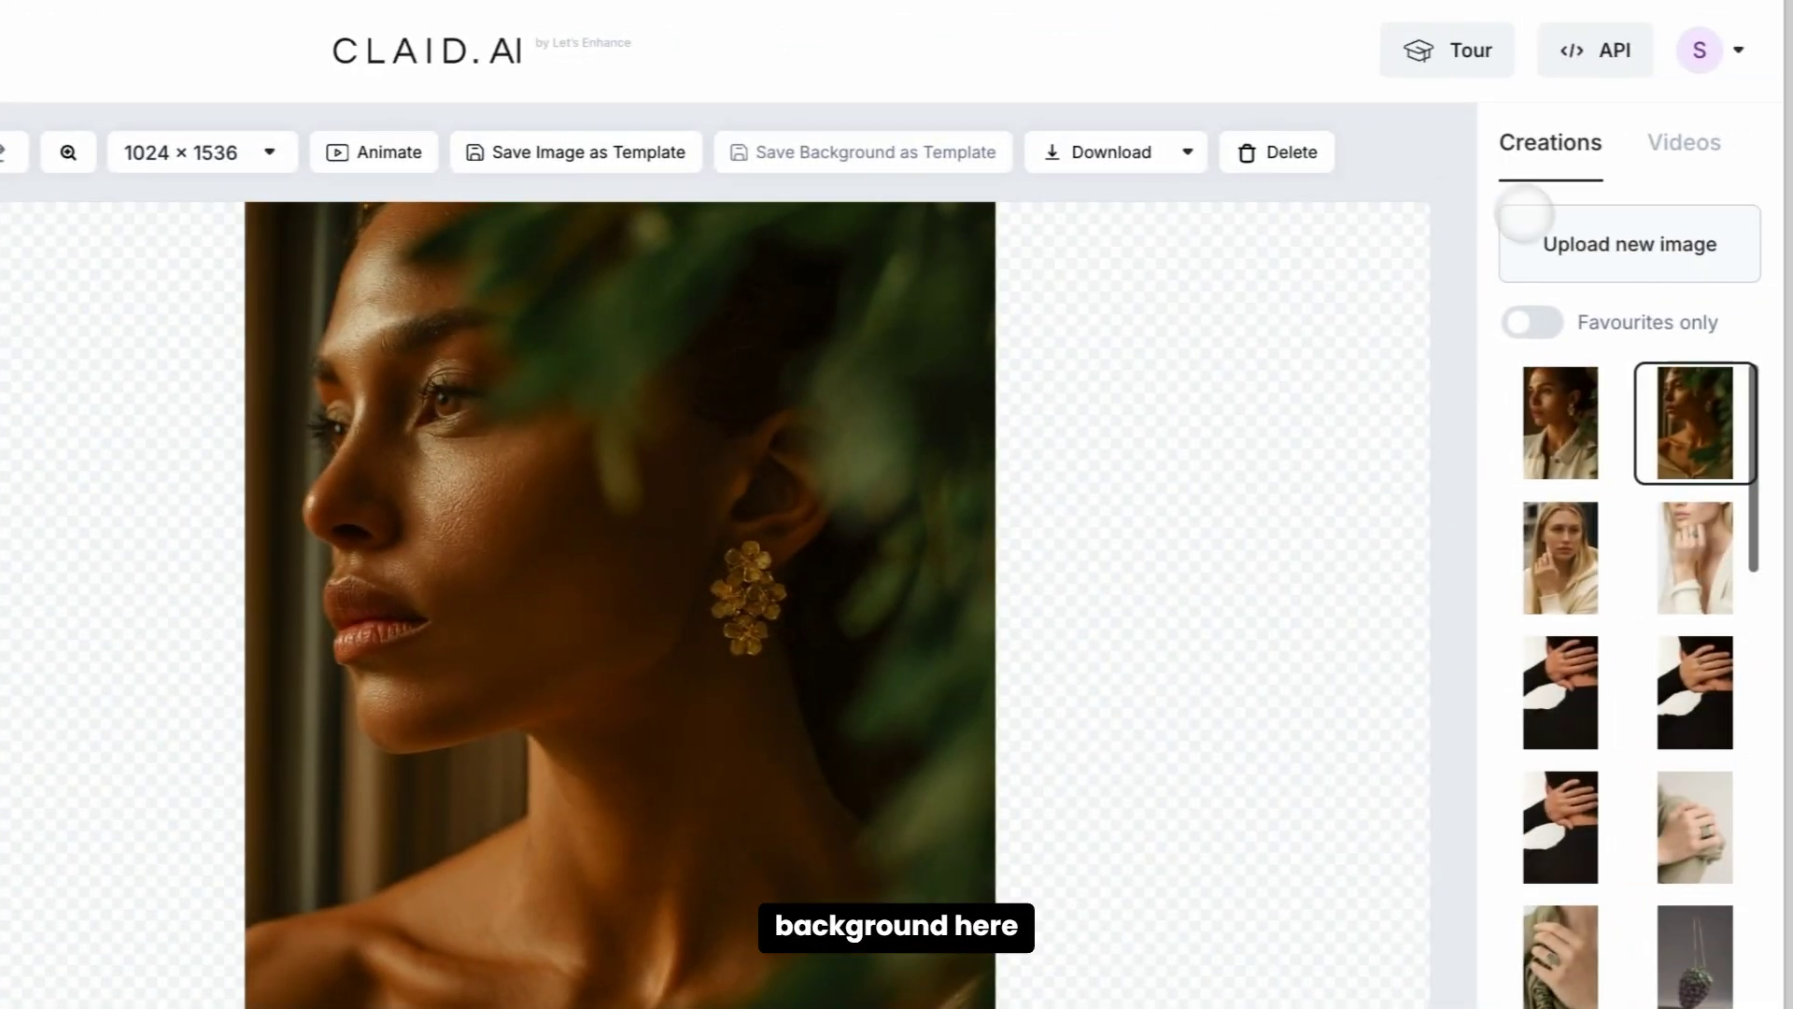
Upload the olive-branch earrings PNG from the references folder as a new image.
click(1531, 234)
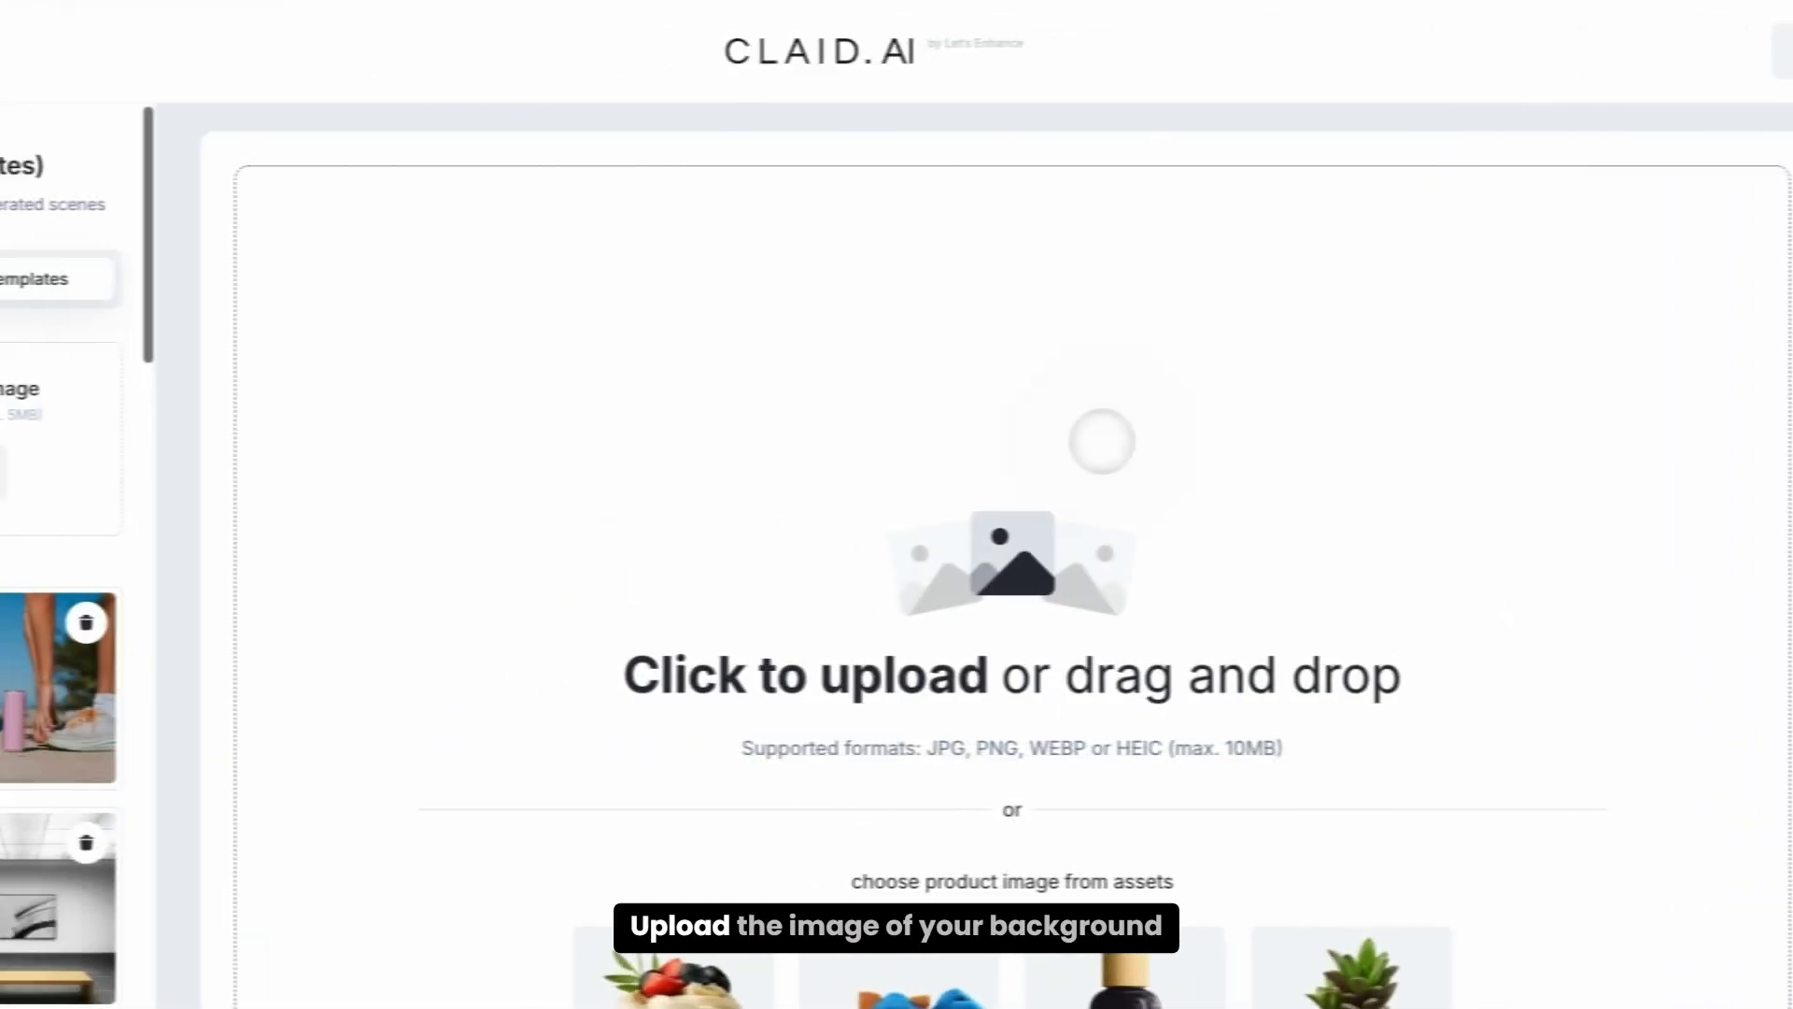
click(698, 434)
double_click(848, 213)
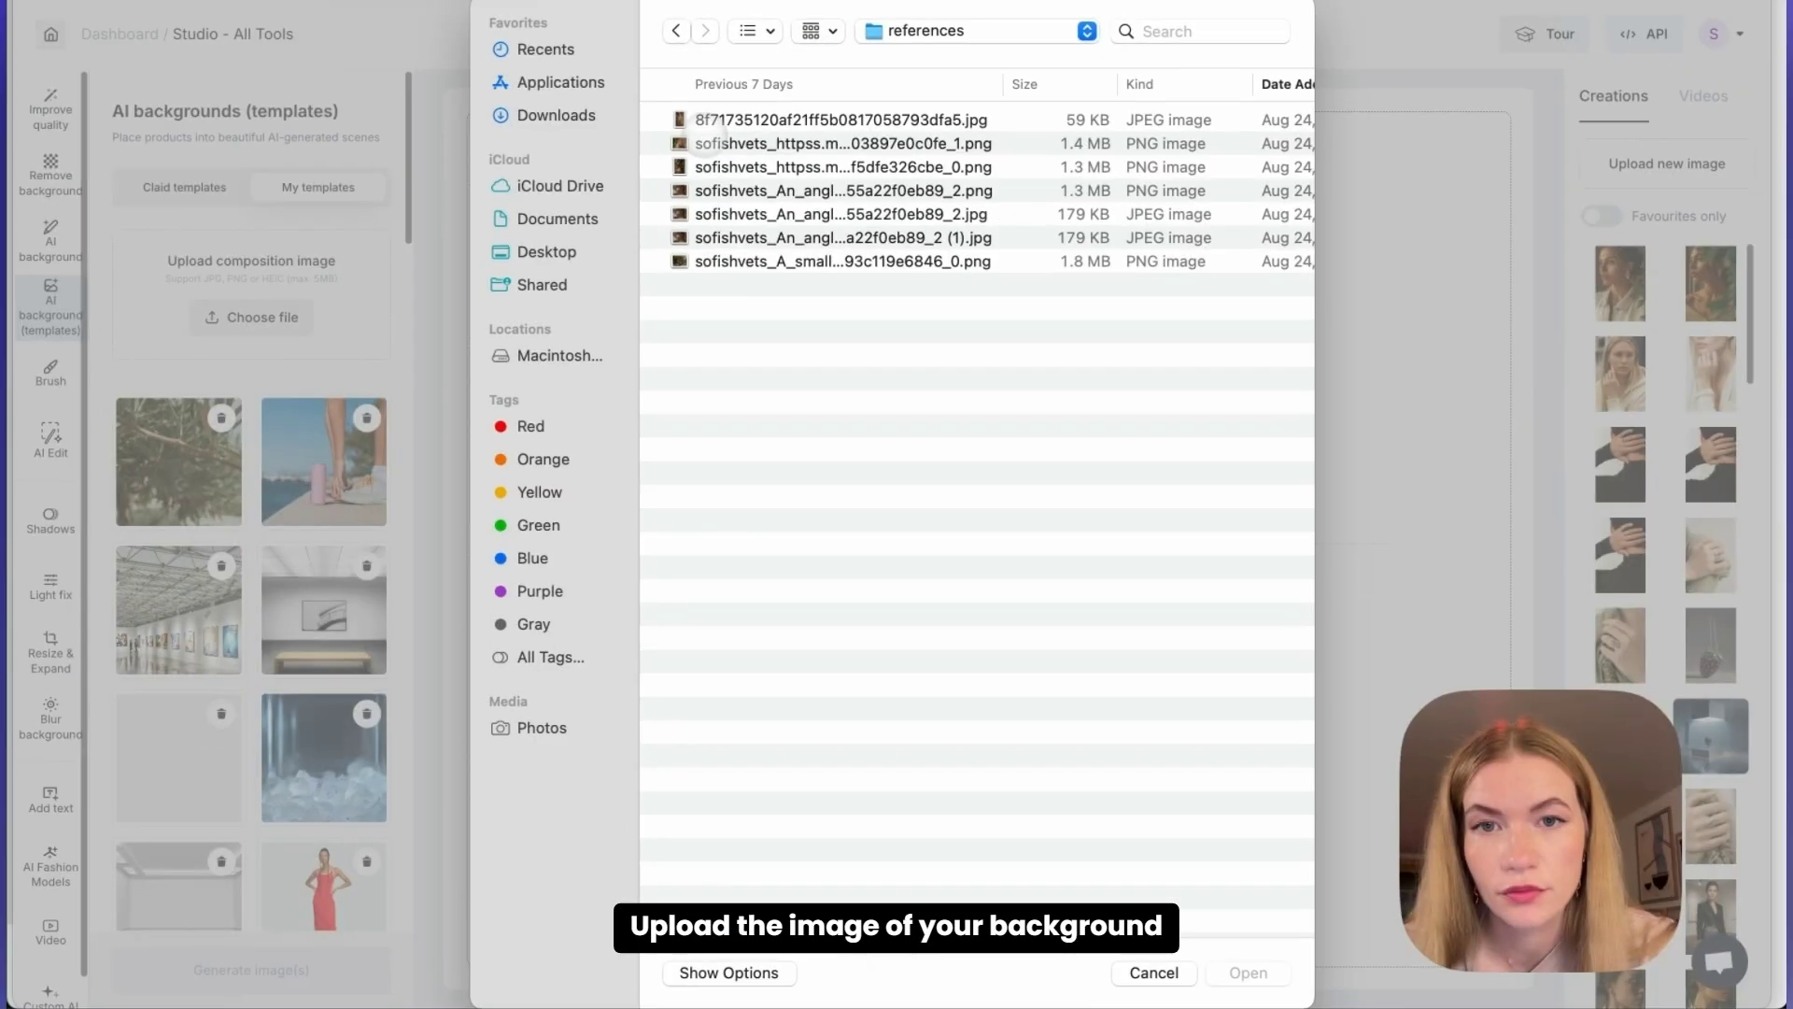
click(642, 385)
double_click(710, 261)
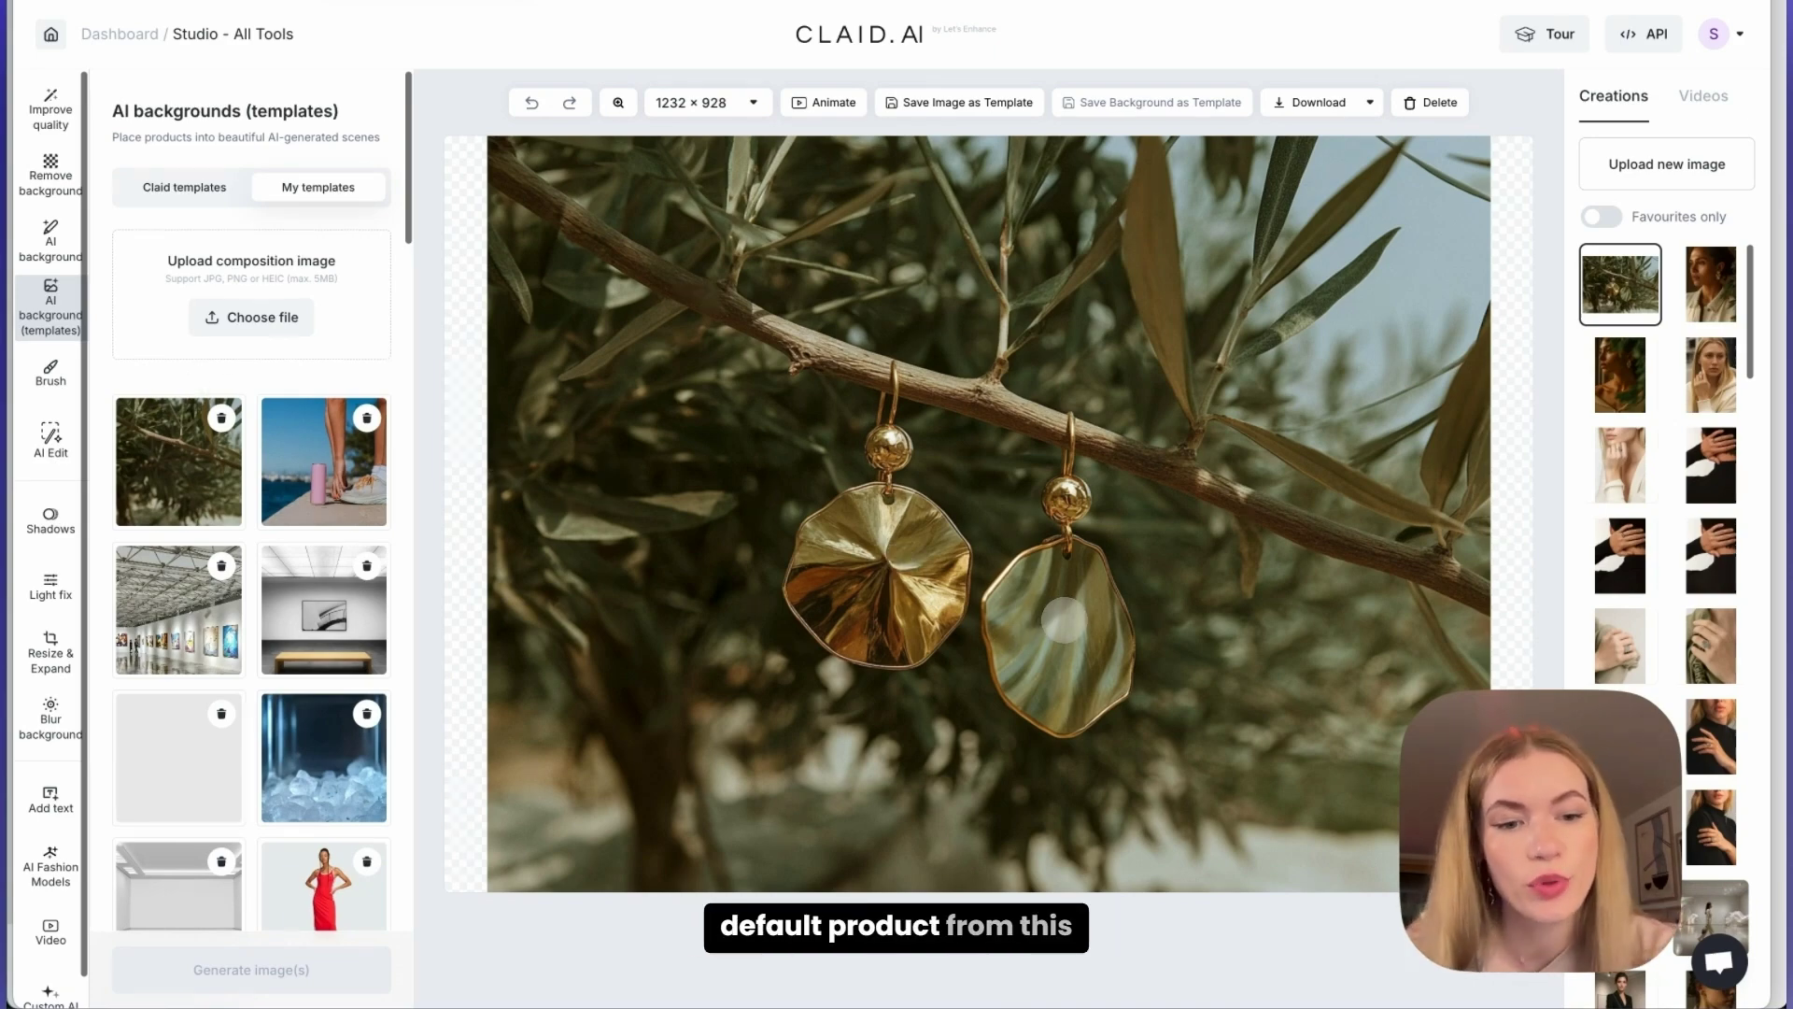
Erase both gold disc earrings from the olive branch with an enlarged erase brush.
click(51, 372)
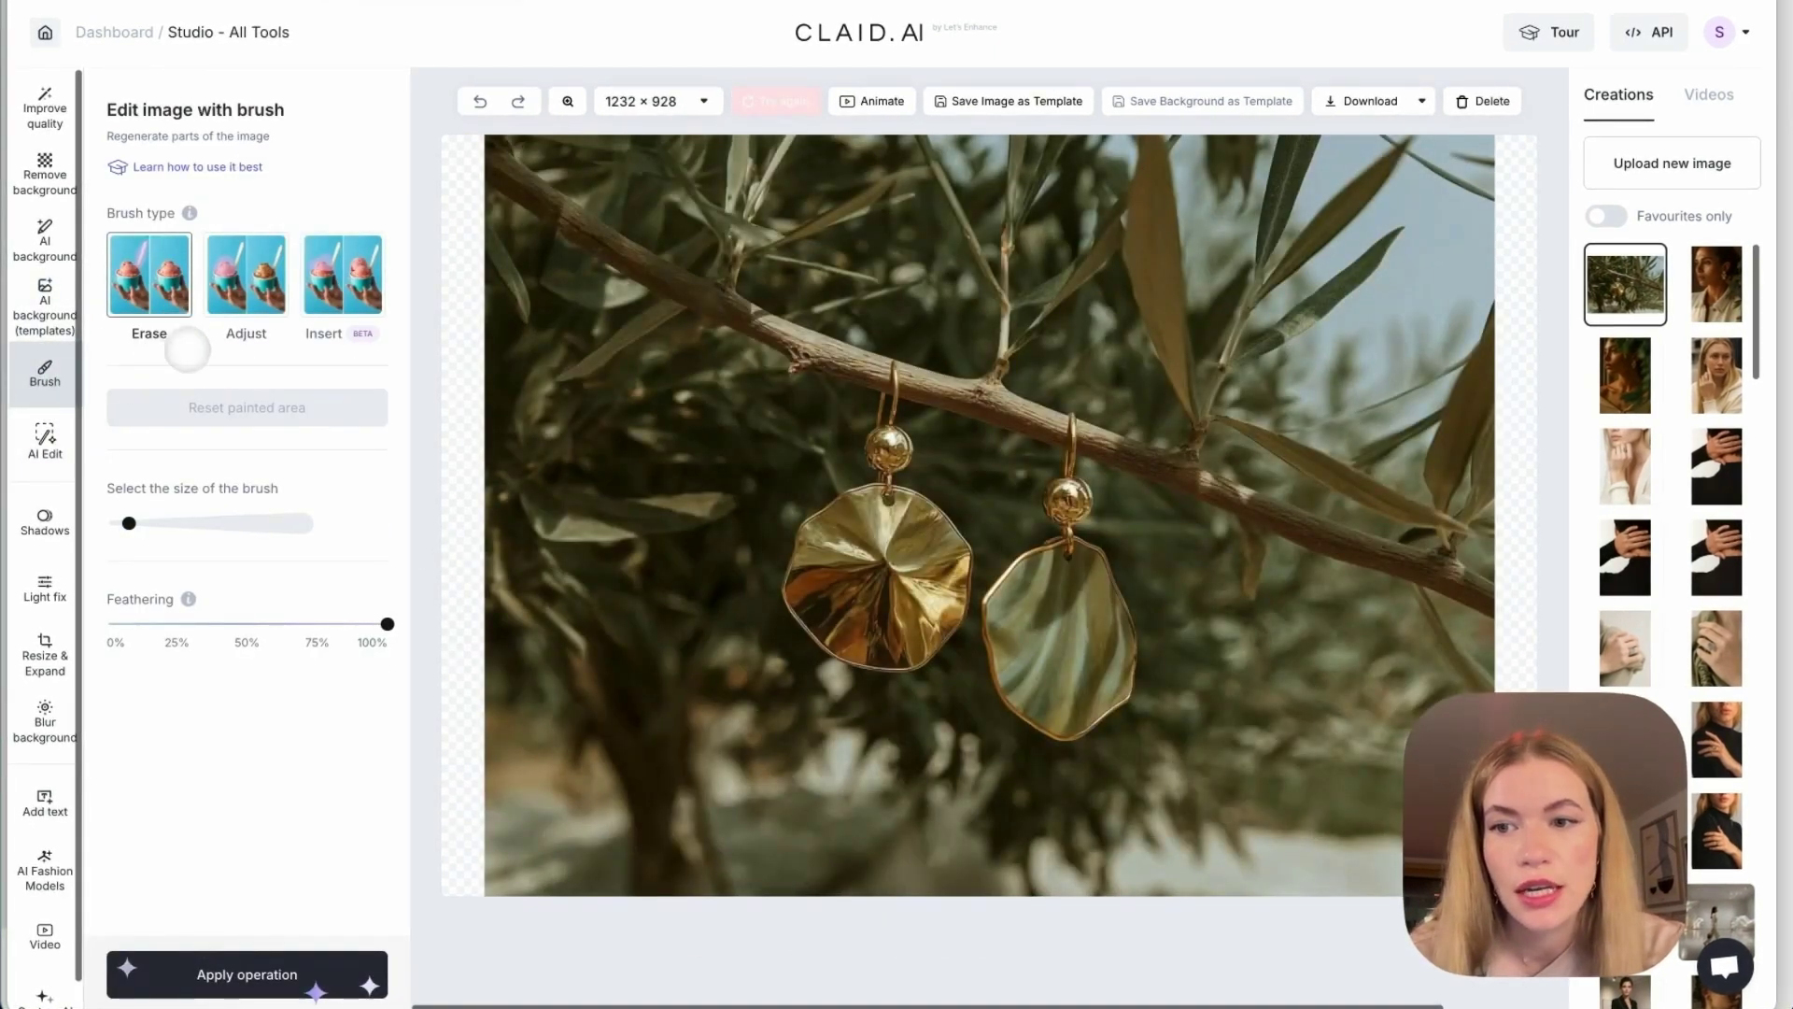
drag(129, 523, 202, 521)
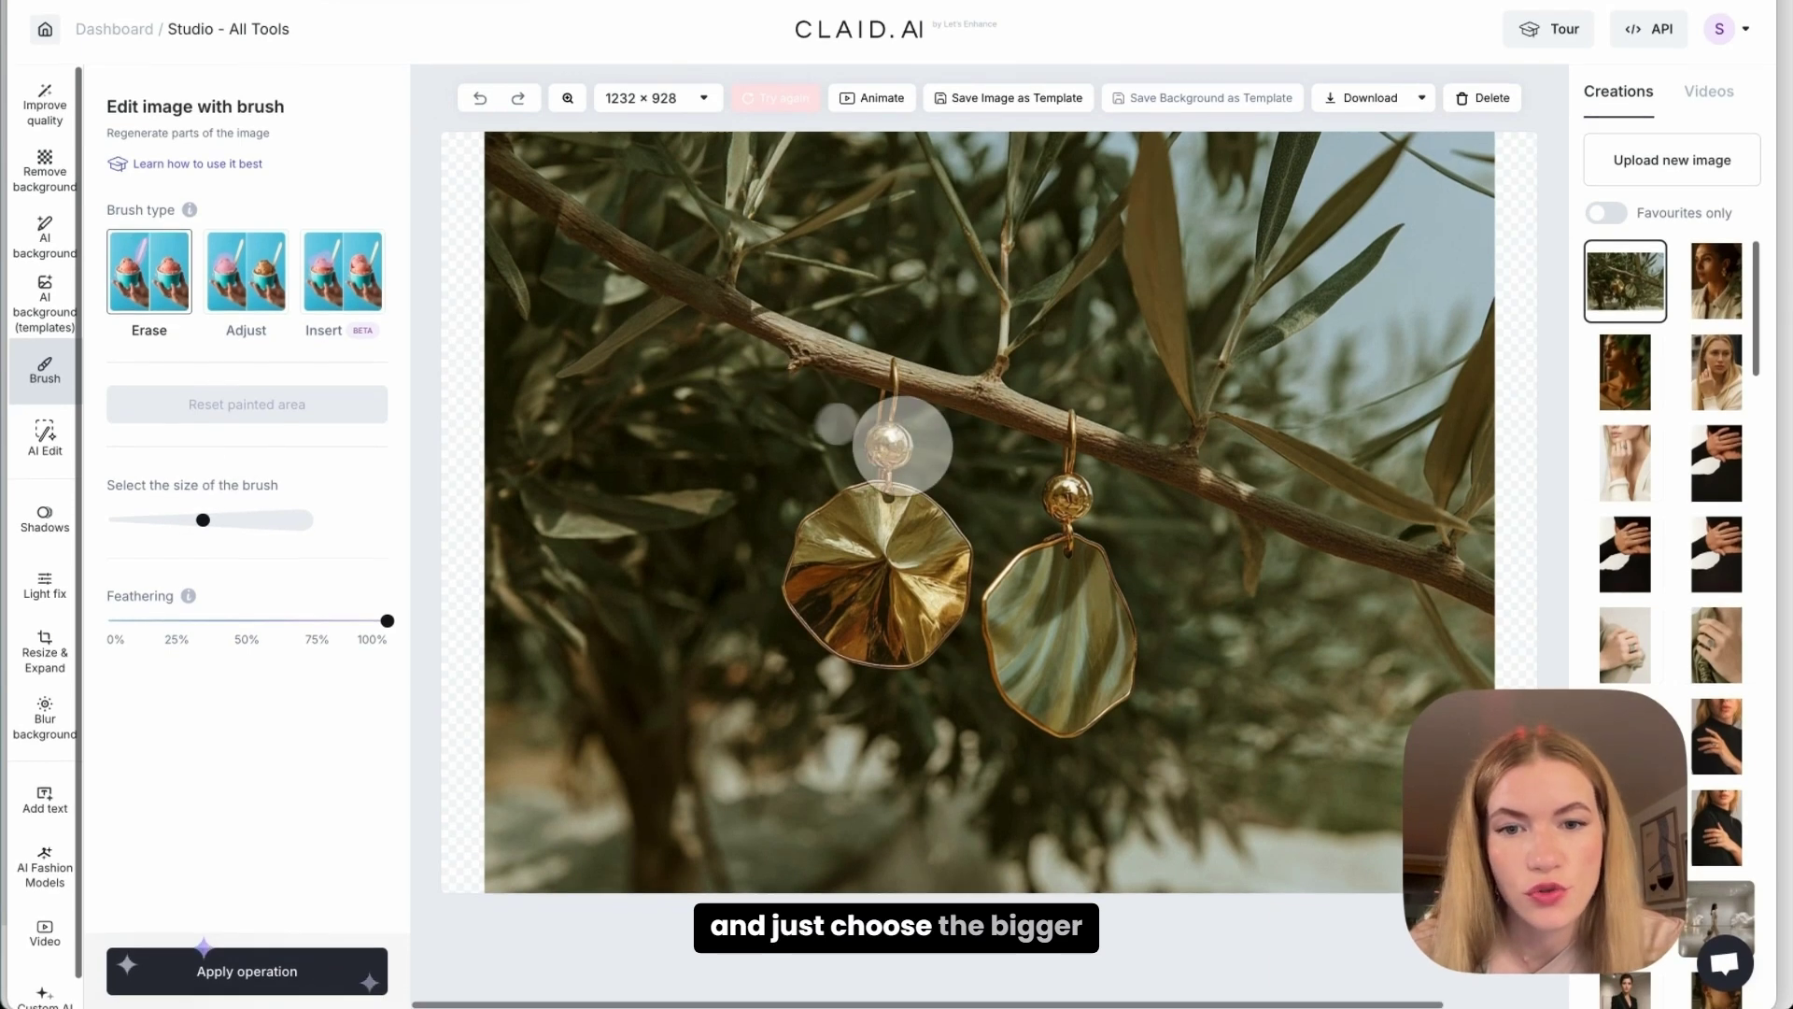
mouse_move(892, 416)
mouse_down()
mouse_move(802, 574)
mouse_move(905, 547)
mouse_move(959, 619)
mouse_move(952, 648)
mouse_move(999, 542)
mouse_move(1078, 621)
mouse_move(1110, 583)
mouse_move(1061, 496)
mouse_move(1060, 446)
mouse_move(949, 460)
mouse_move(894, 397)
mouse_up()
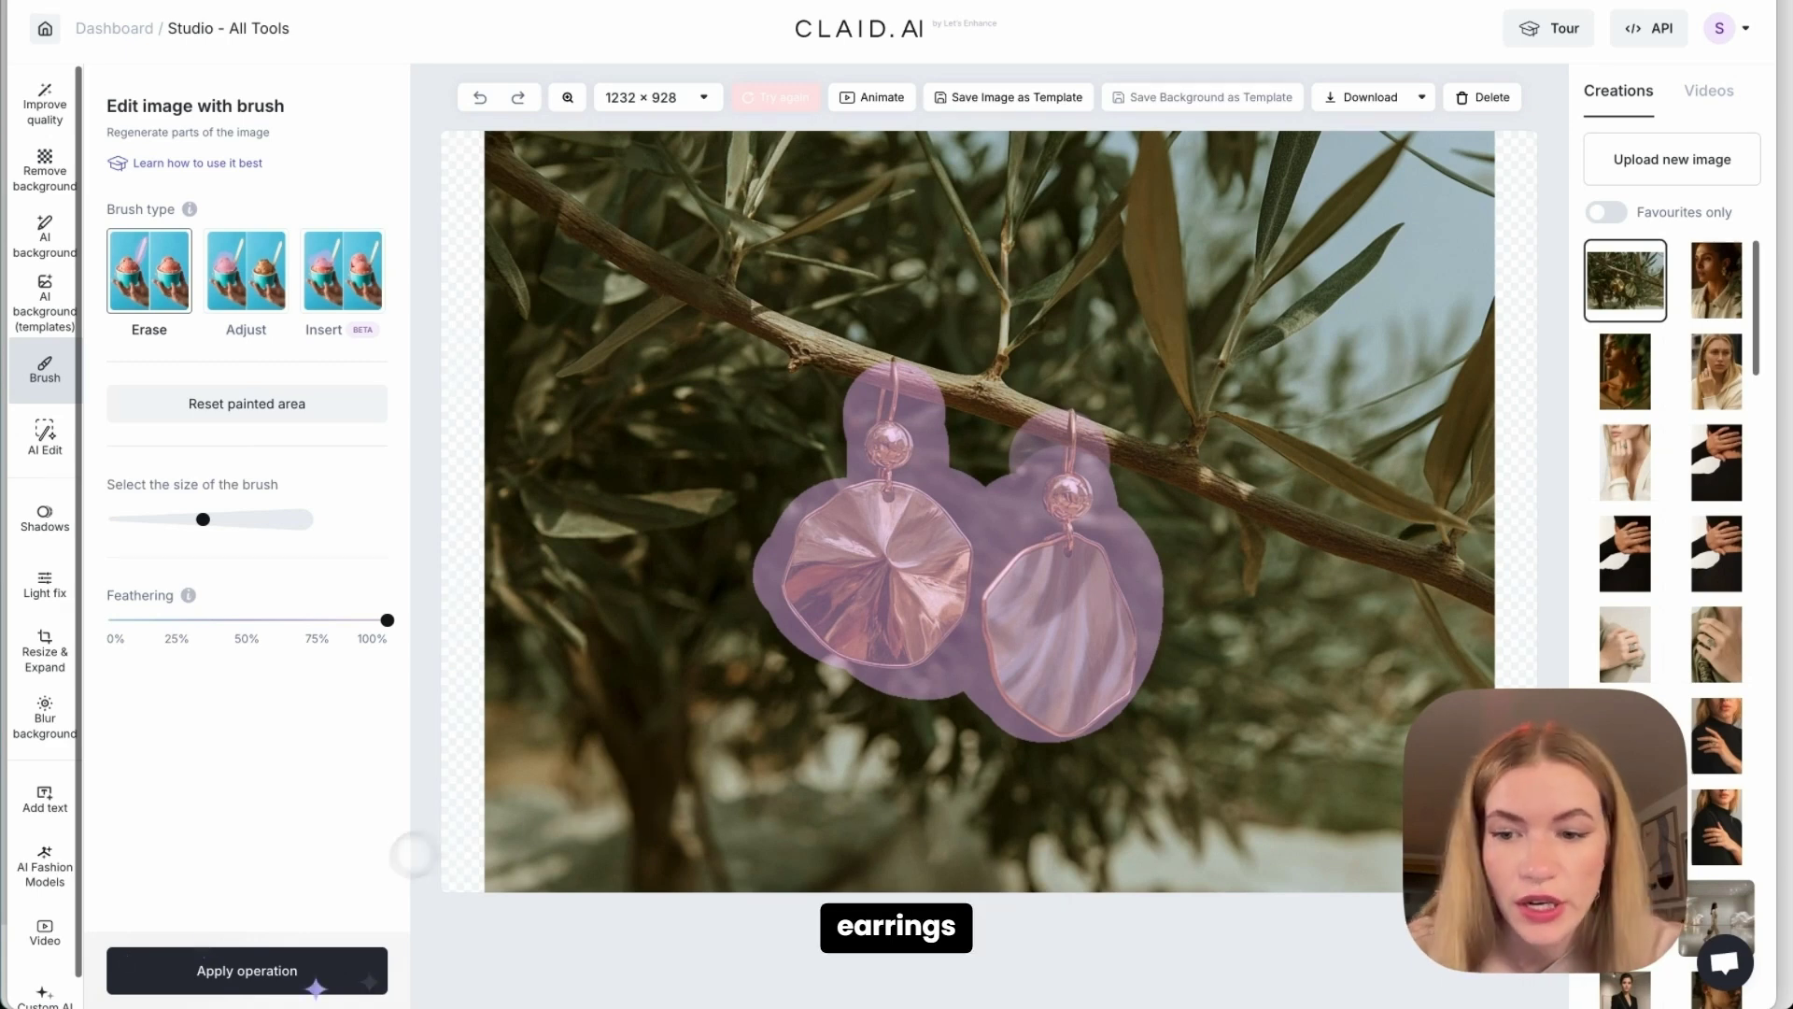
click(281, 970)
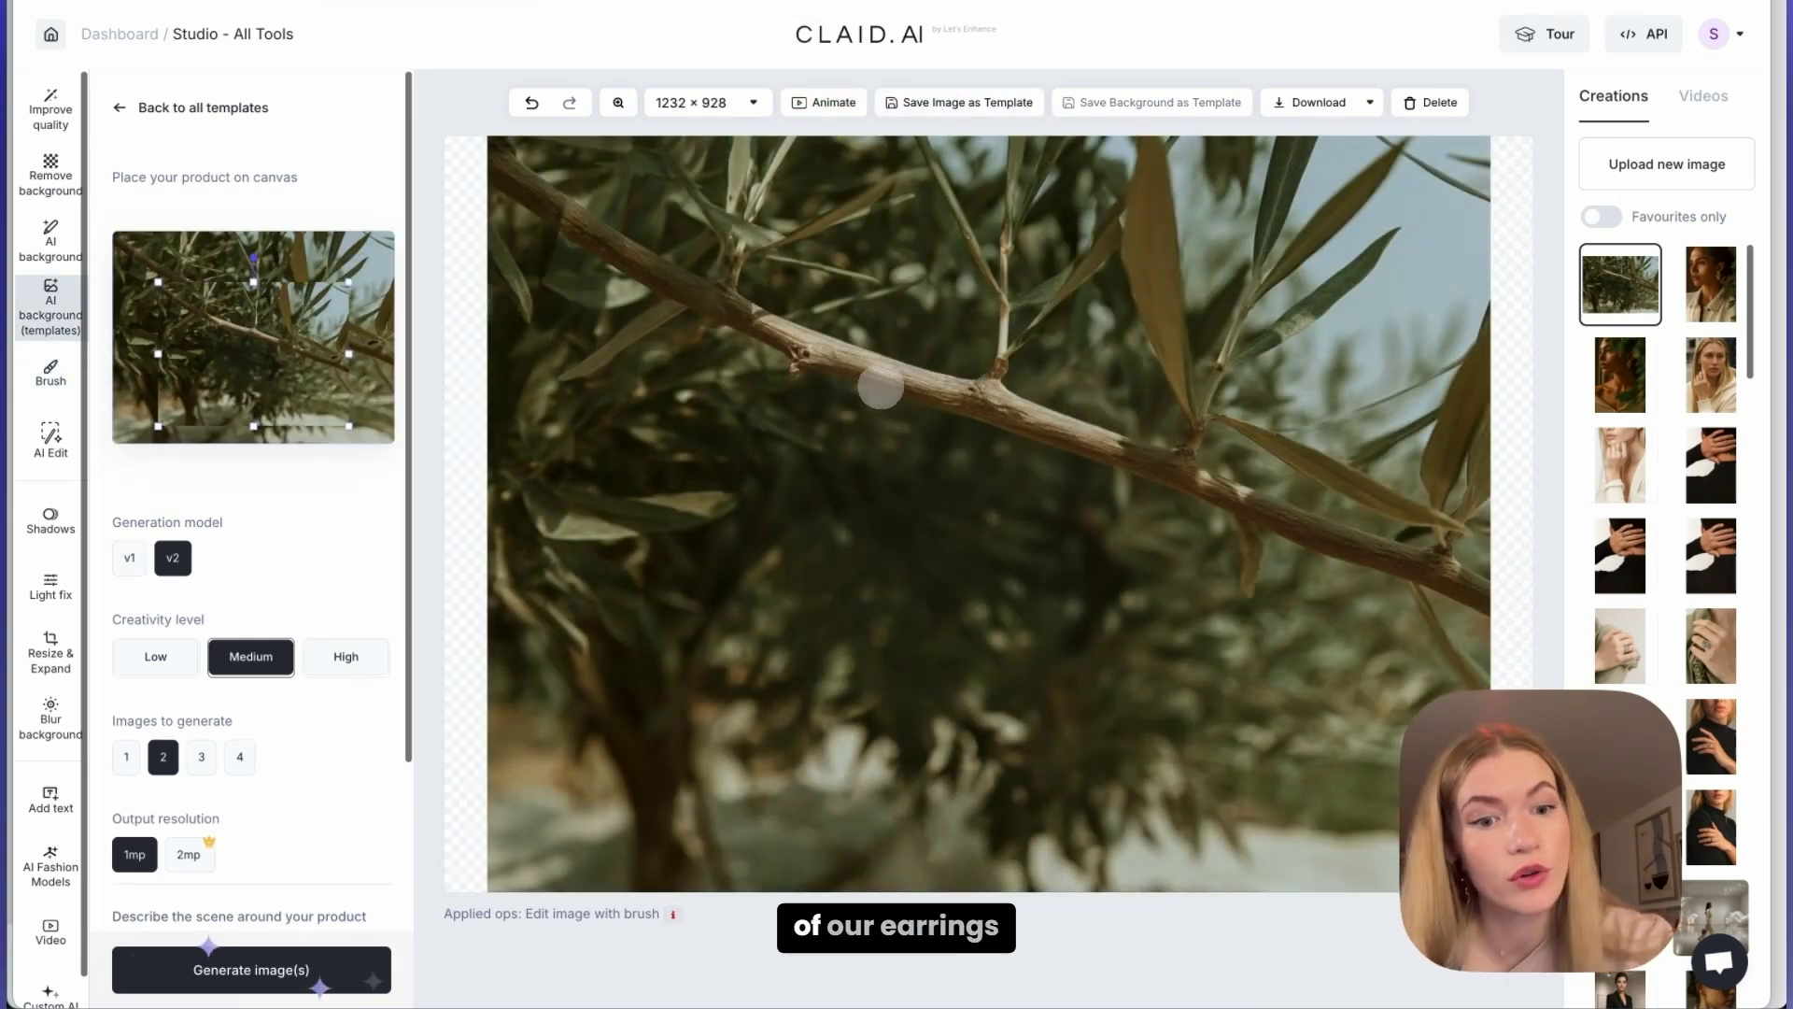
Upload the gold flower earrings photo from the '24/8 - earring photosession' folder.
click(1588, 182)
click(920, 430)
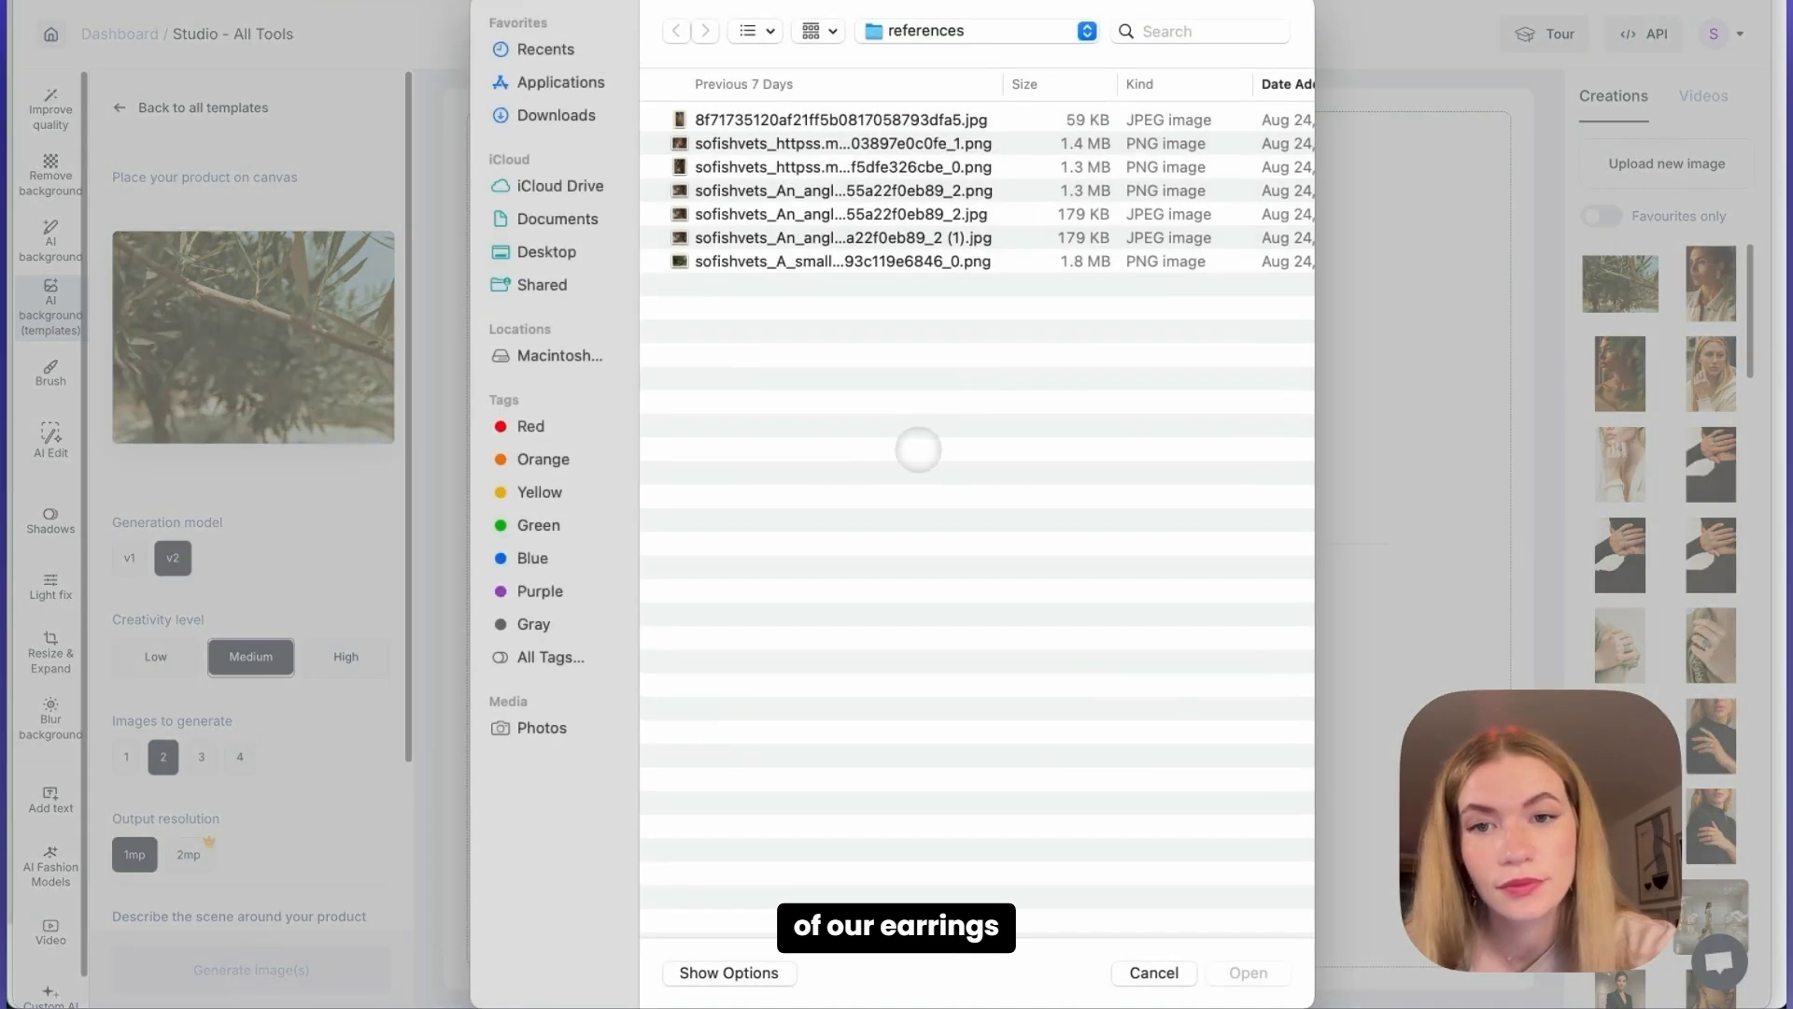
click(934, 31)
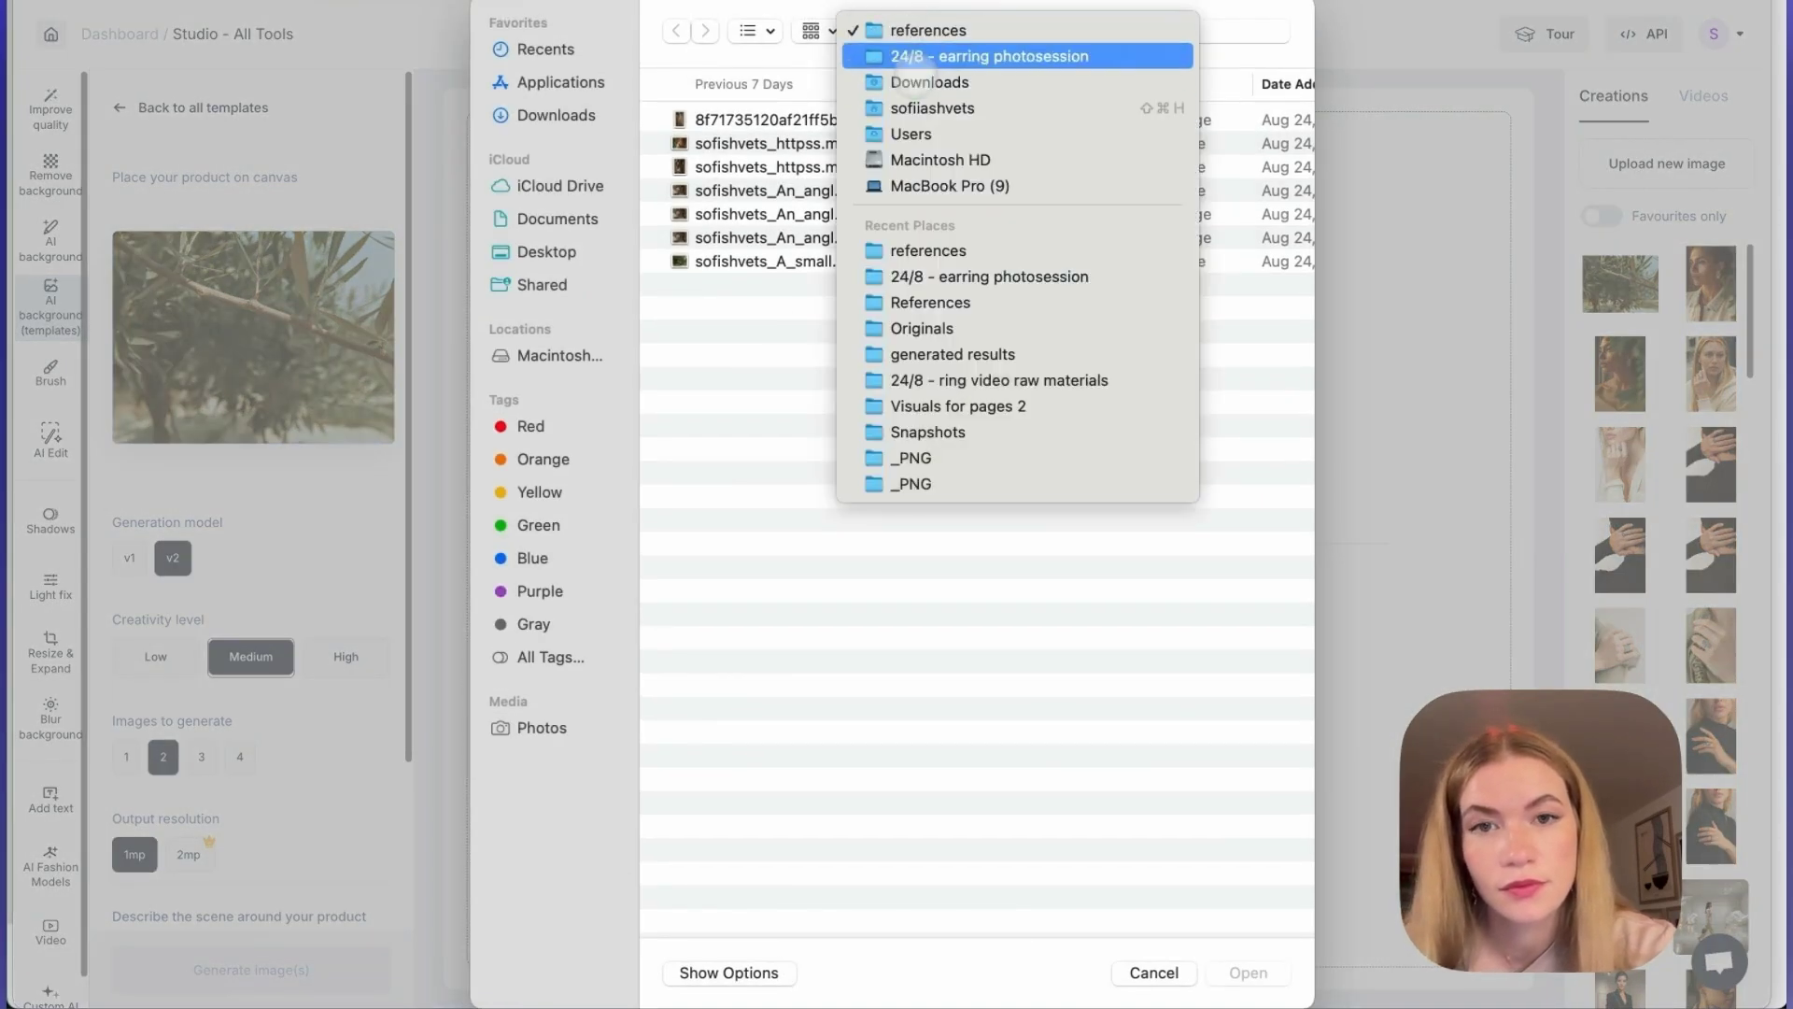
click(916, 56)
double_click(733, 188)
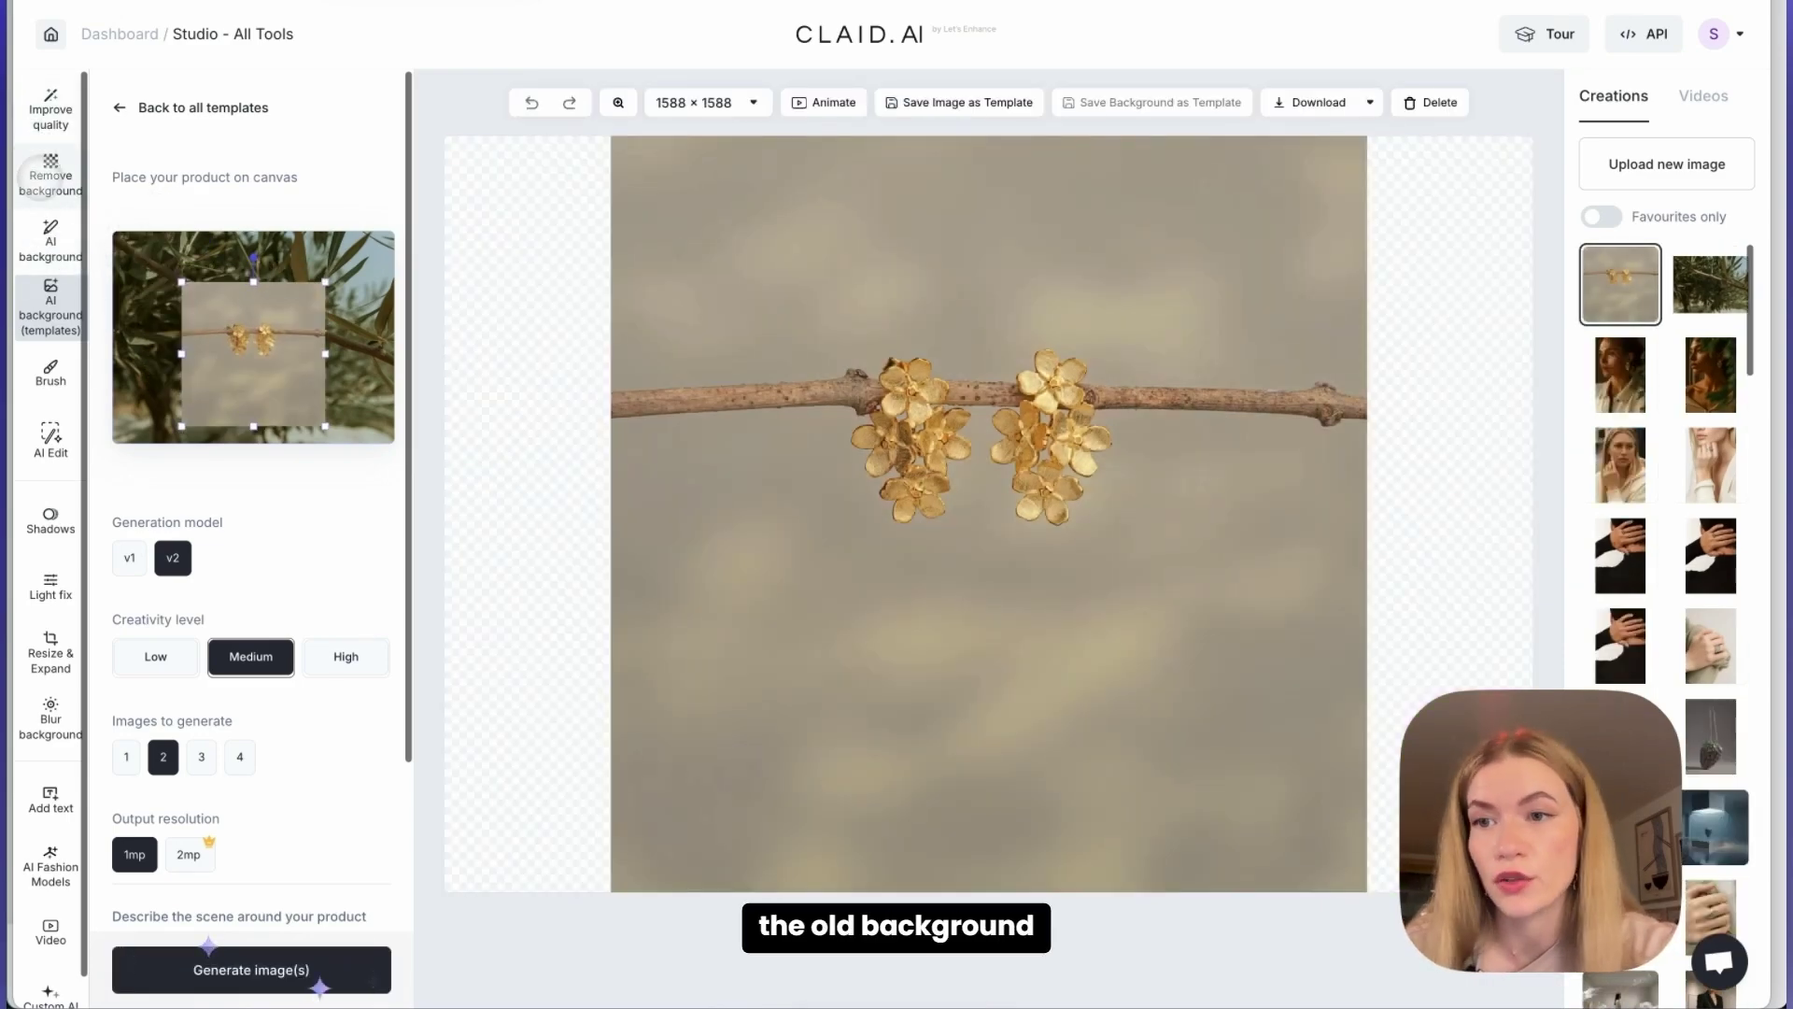
Remove the earrings photo's background in General mode with transparent output.
click(42, 175)
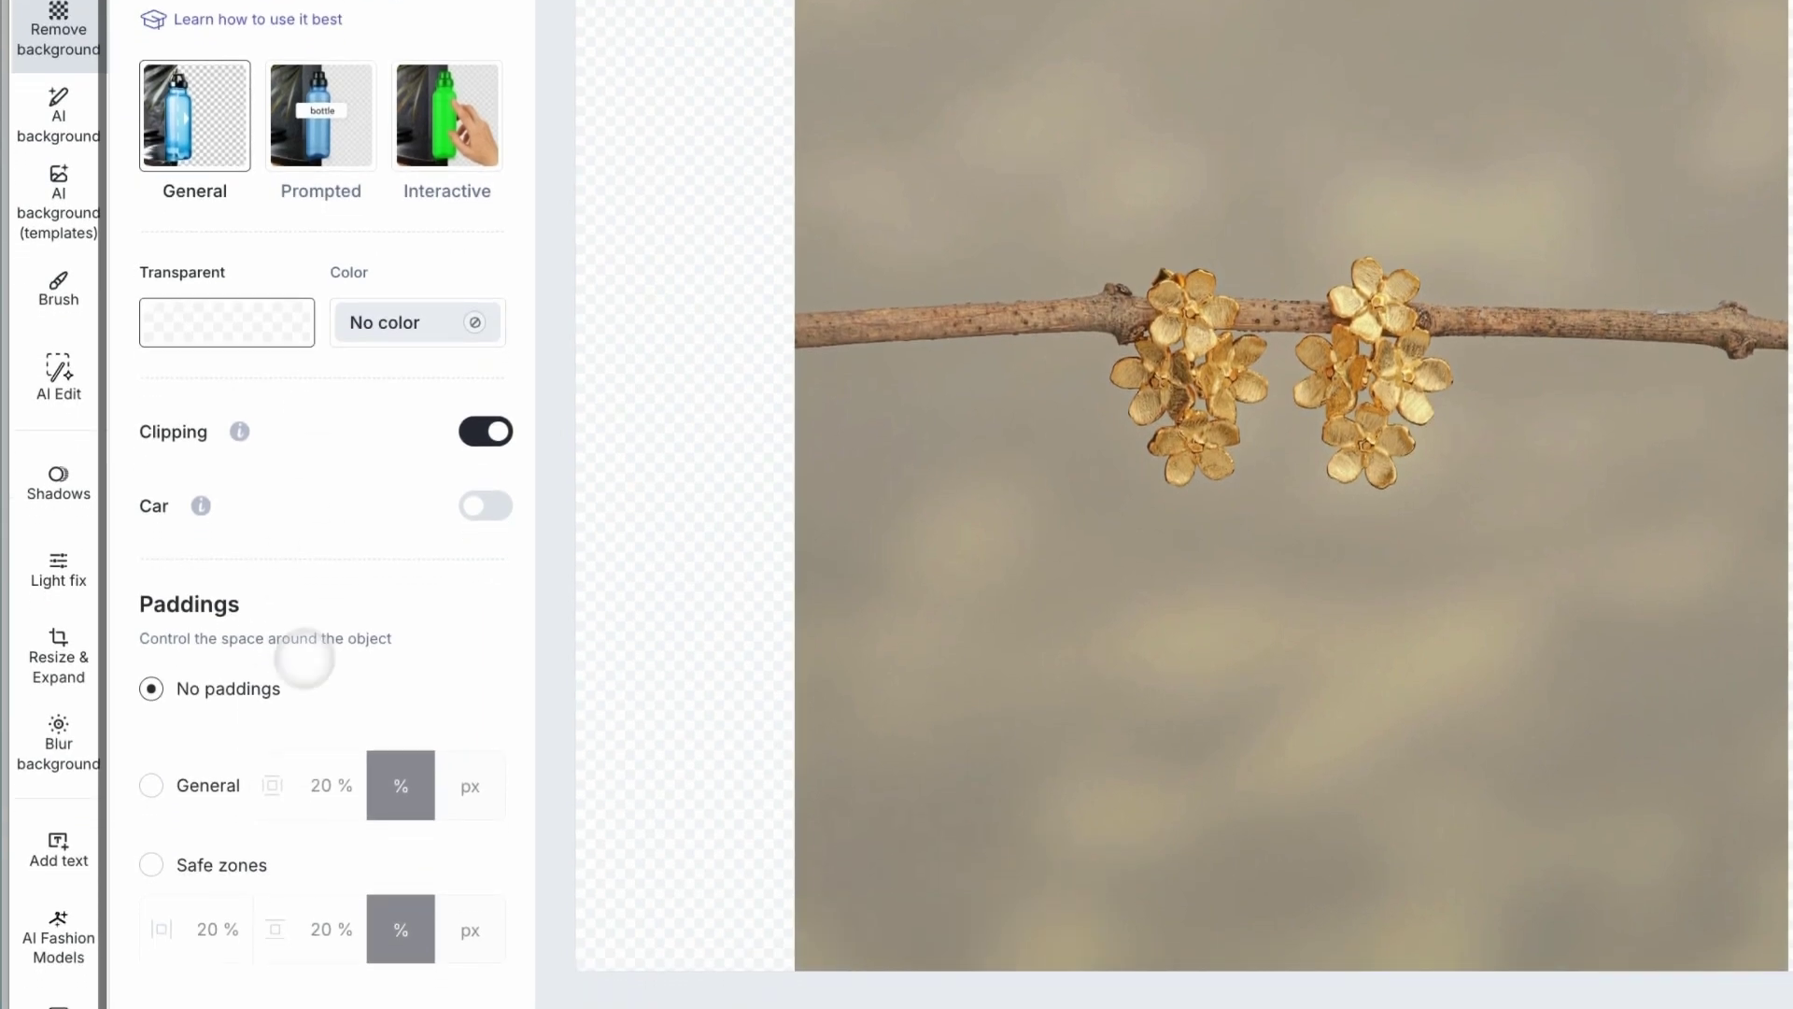
click(303, 949)
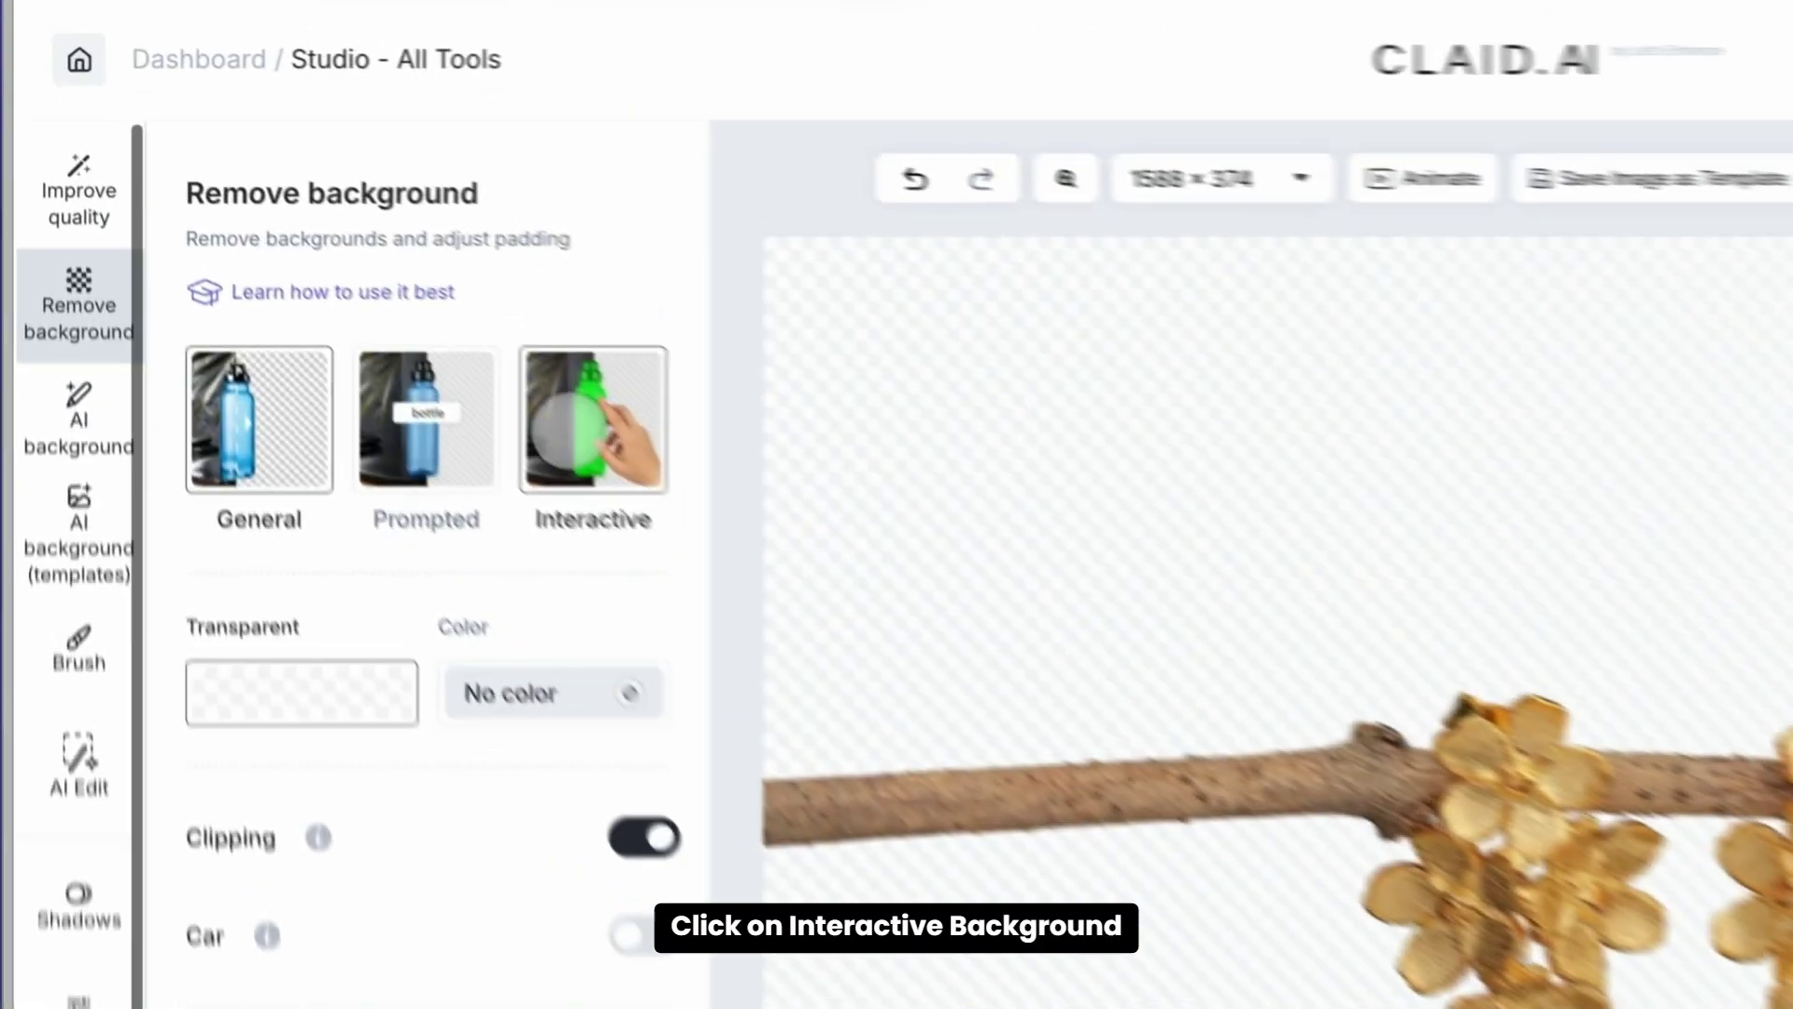
Refine the cutout in Interactive mode, removing the twig and keeping both flower earrings.
click(347, 240)
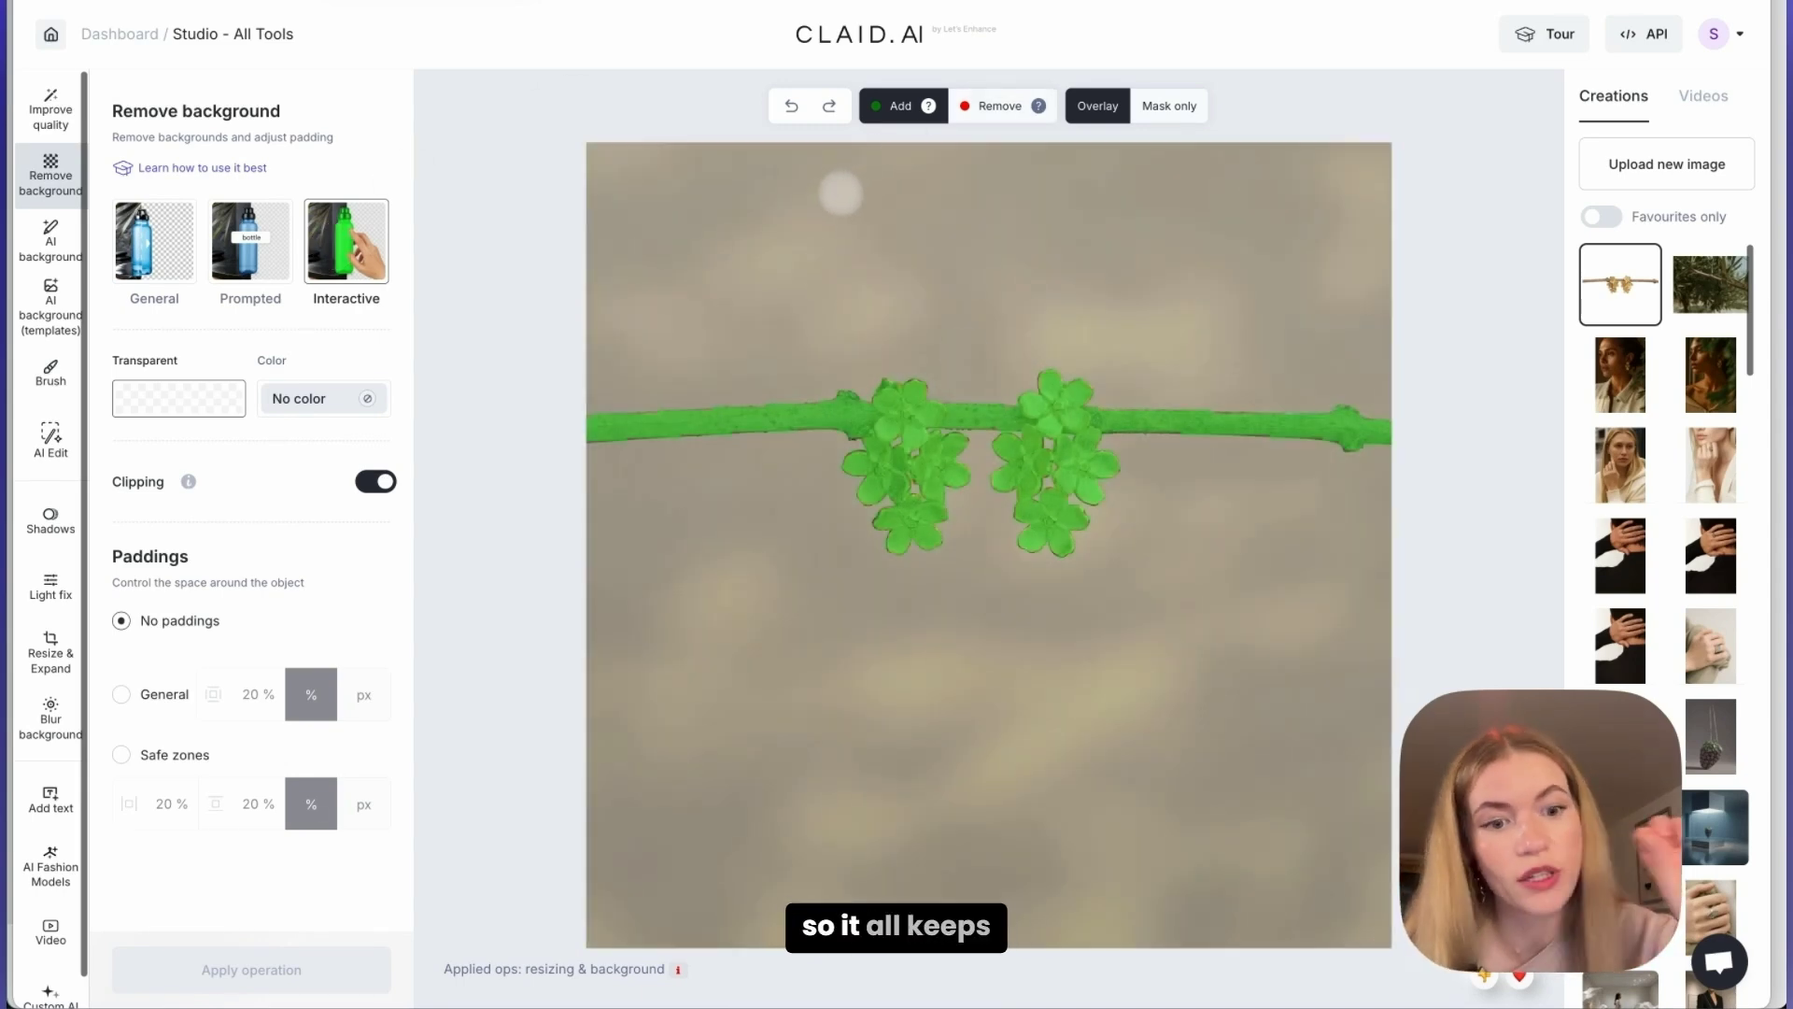
key(r)
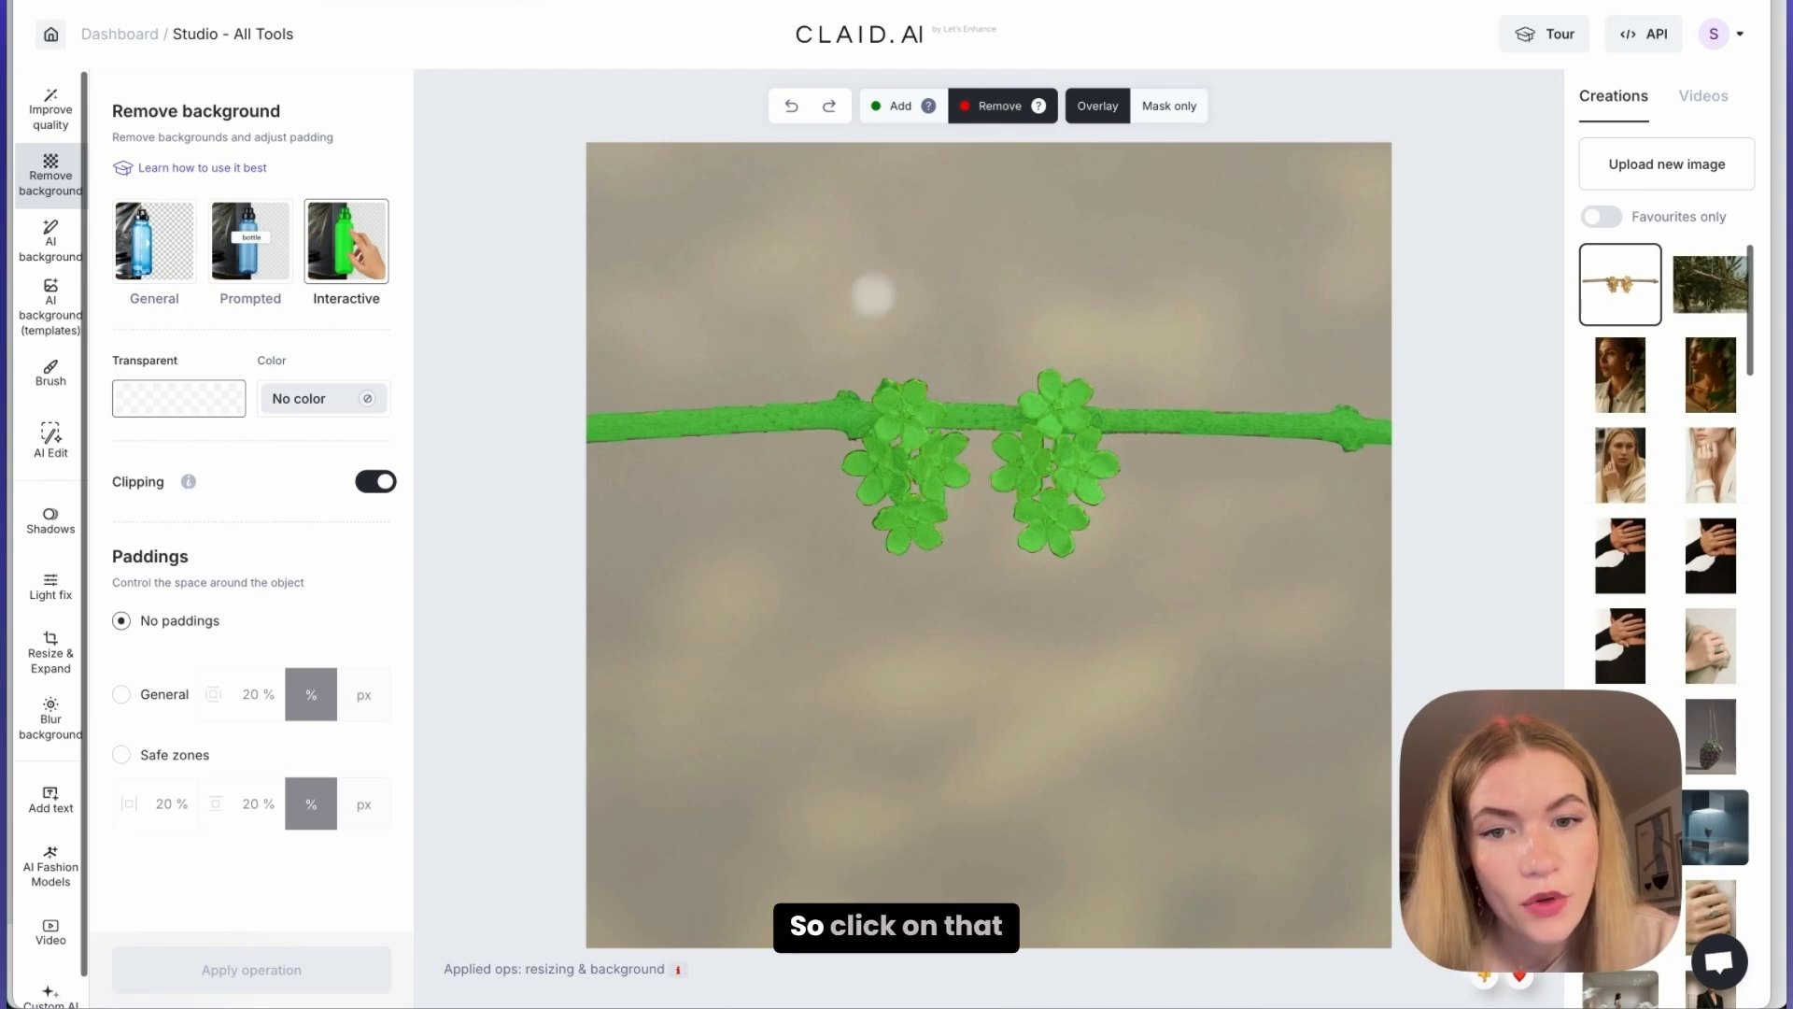
click(785, 409)
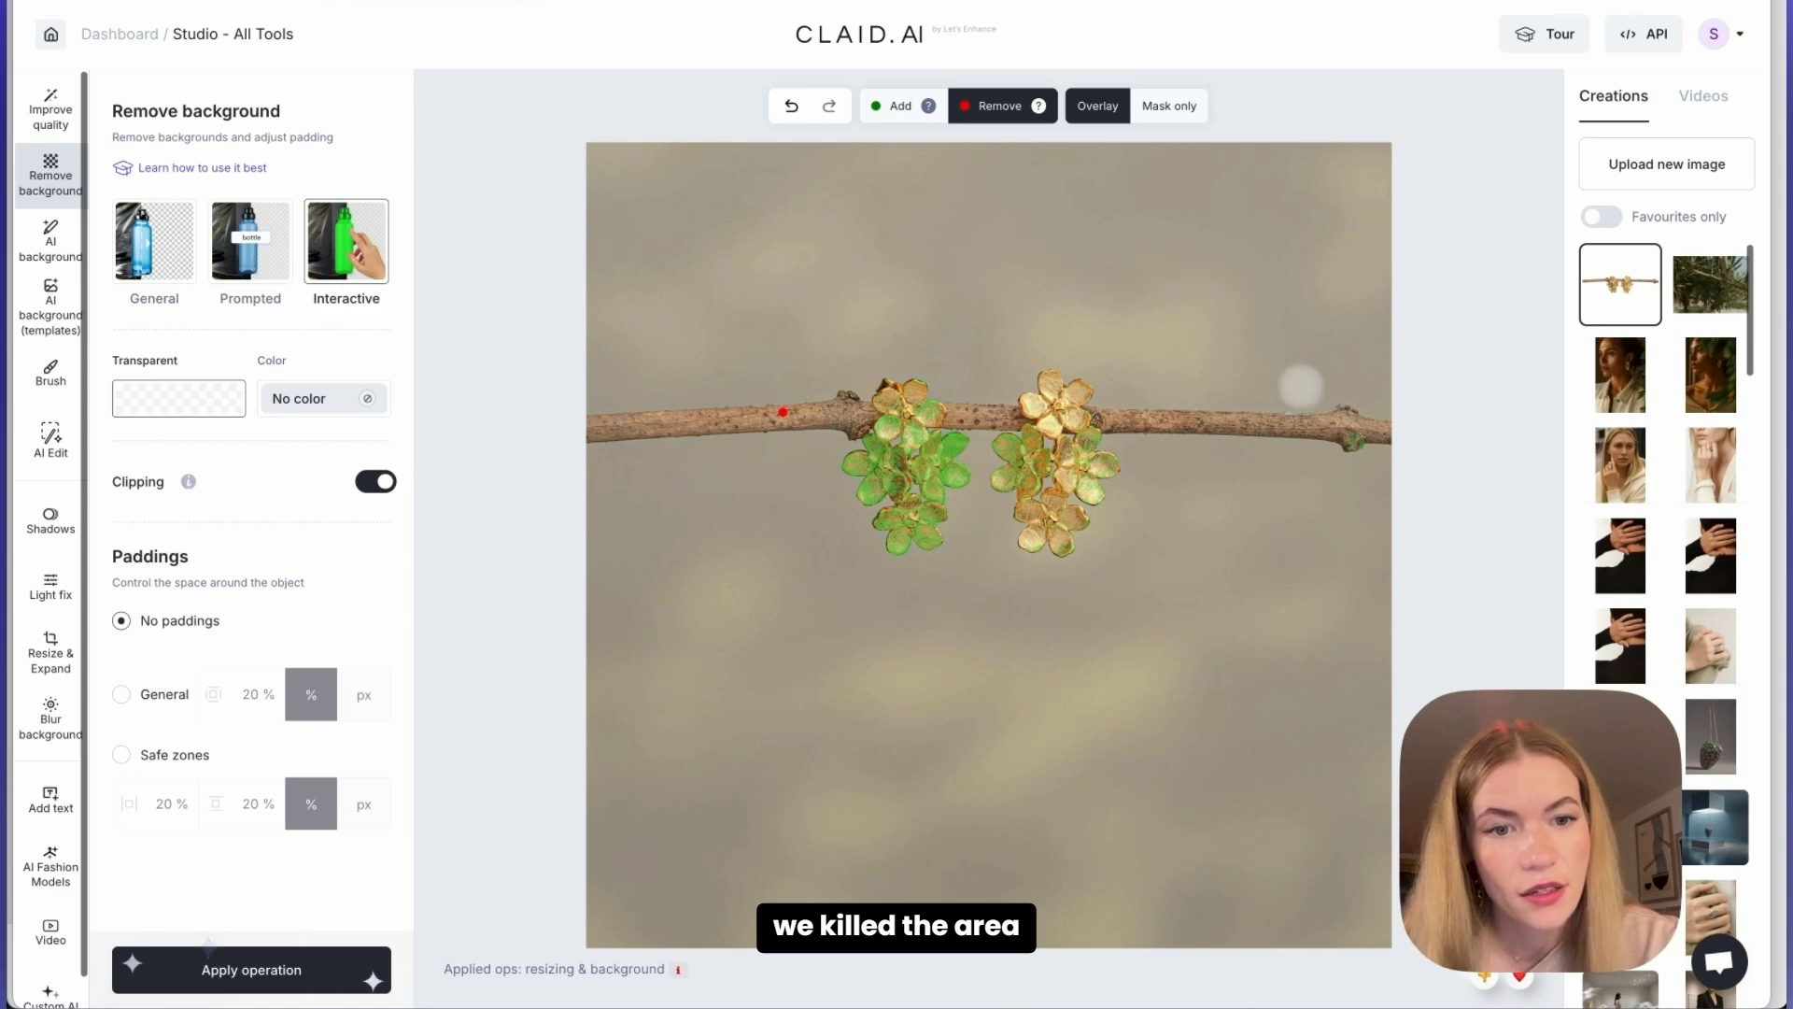
click(892, 106)
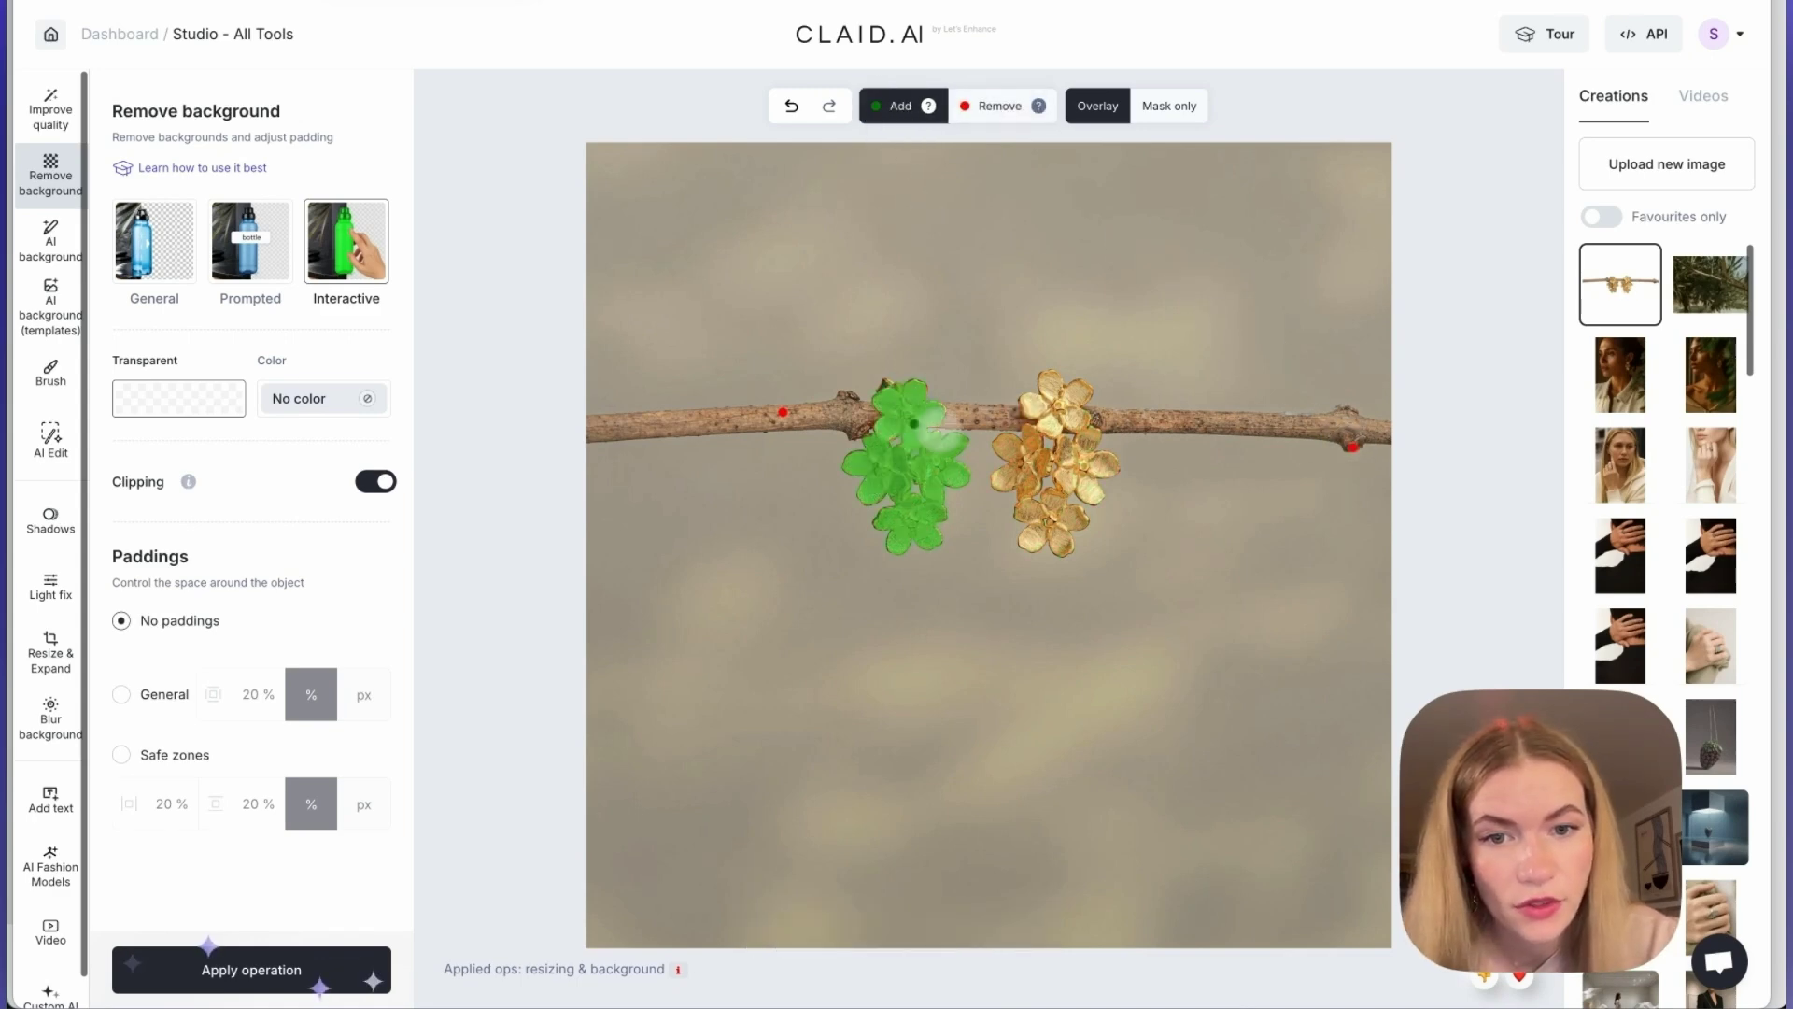
click(1053, 407)
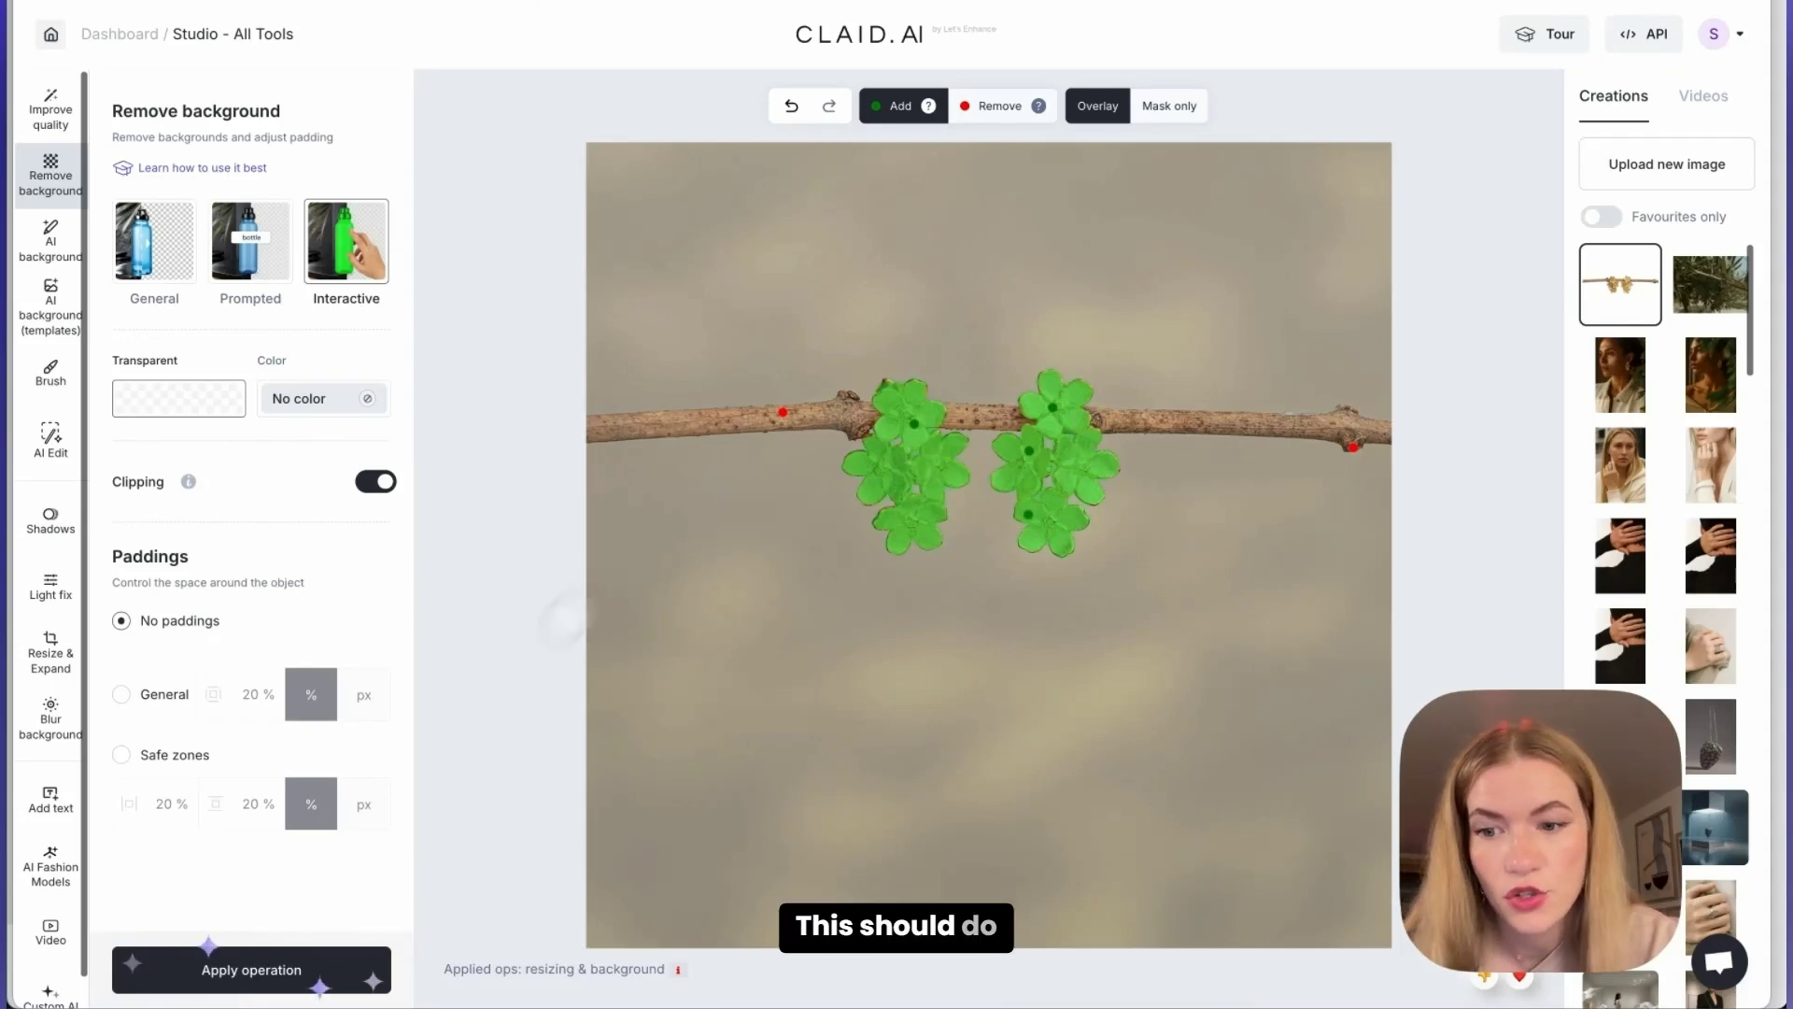
click(245, 964)
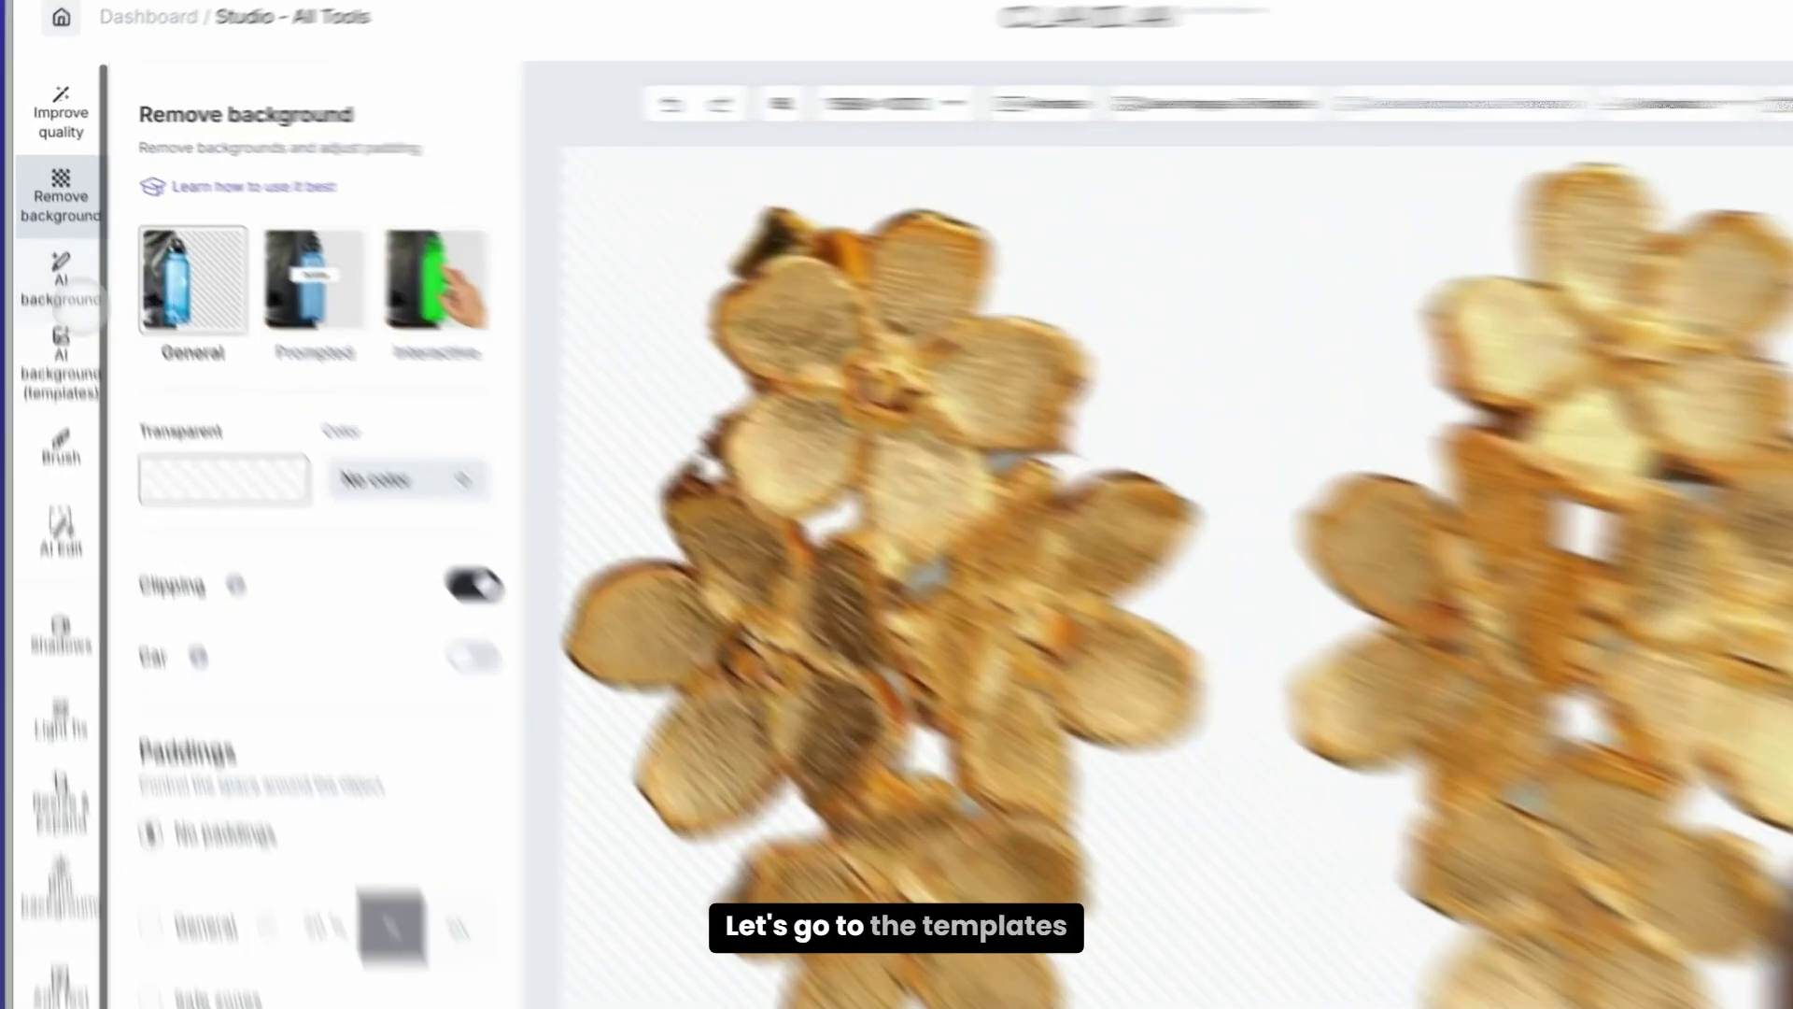
Place the earrings on the saved olive-branch template, rotated and shrunk to follow the branch.
click(51, 308)
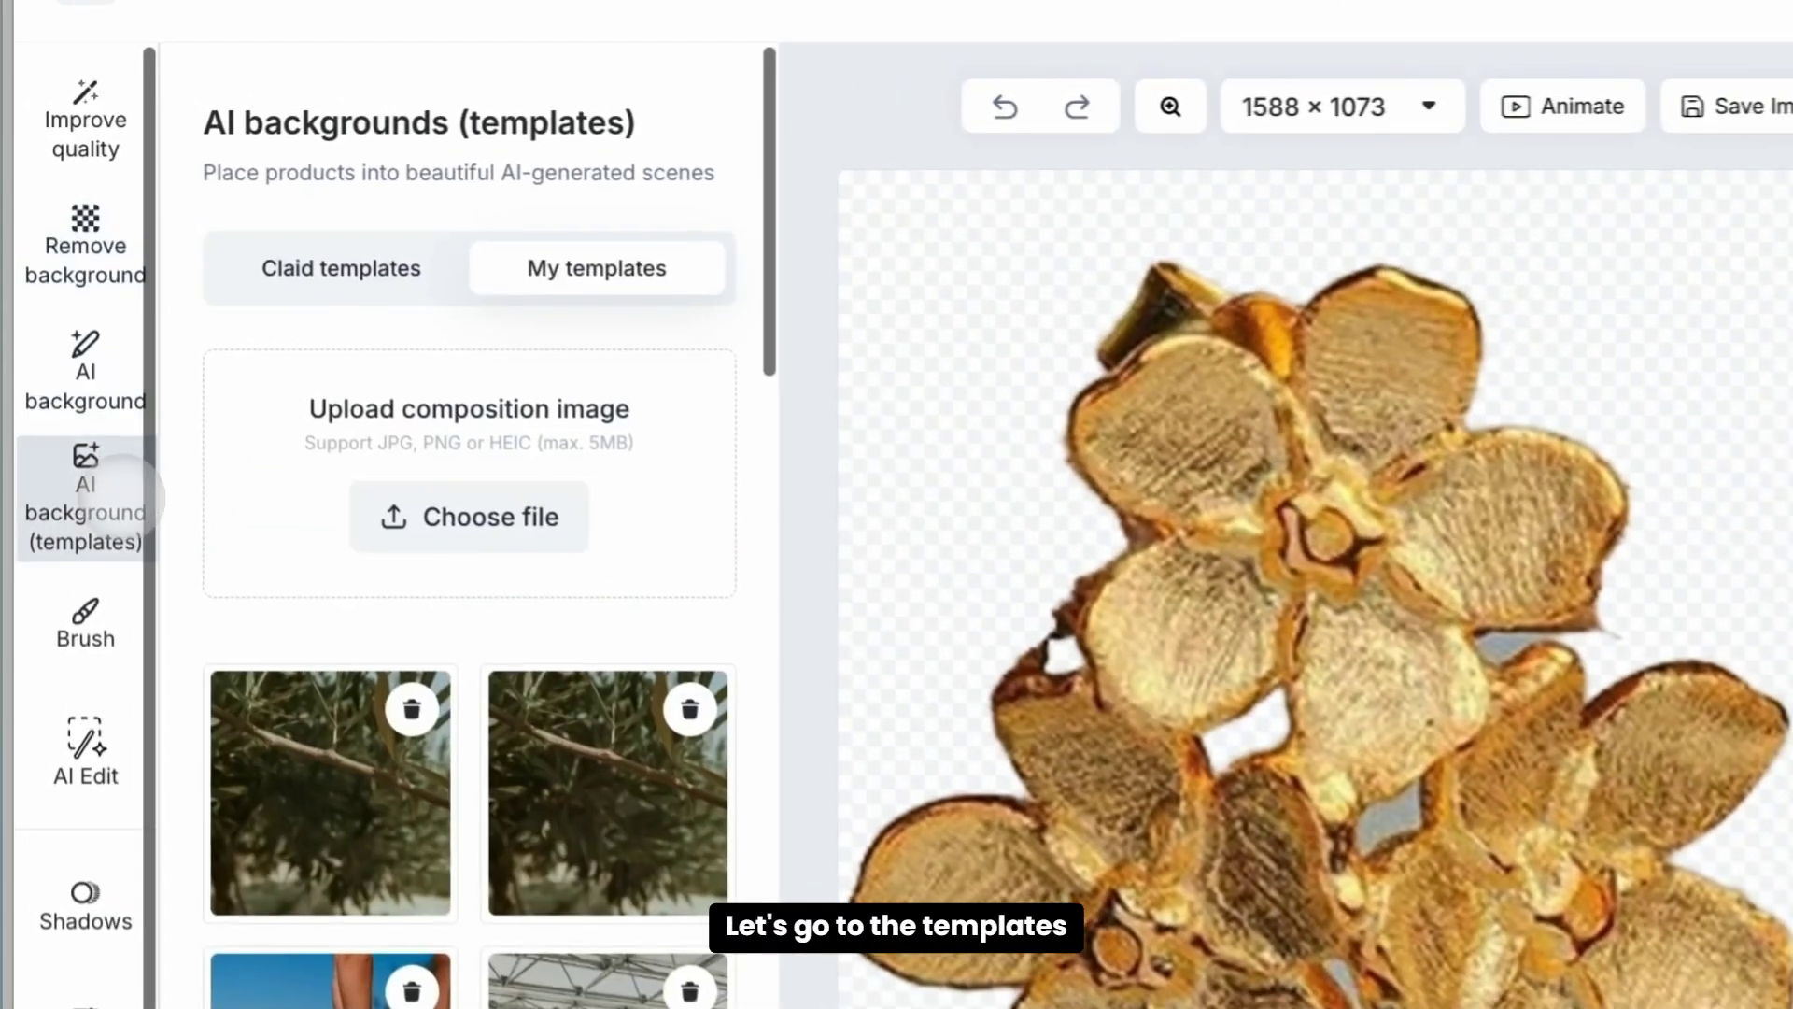
click(337, 808)
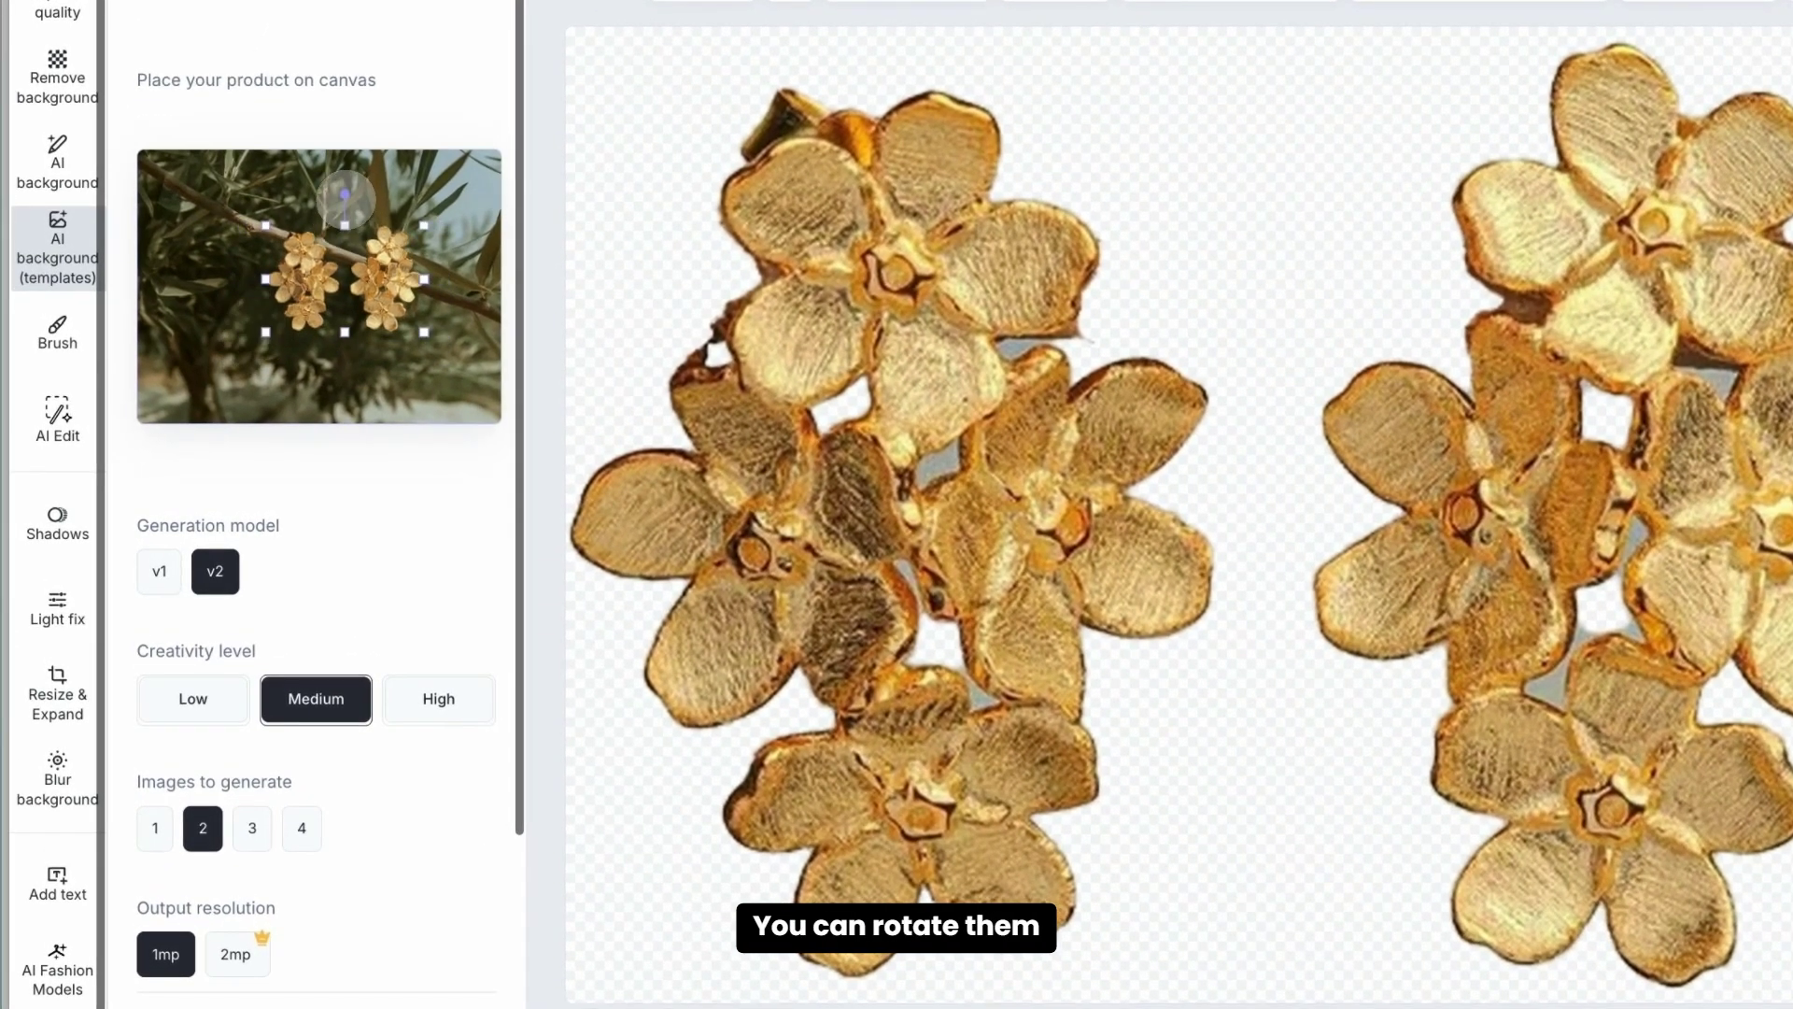
drag(344, 199, 332, 201)
mouse_move(323, 280)
mouse_down()
mouse_move(233, 321)
mouse_move(259, 297)
mouse_move(322, 305)
mouse_up()
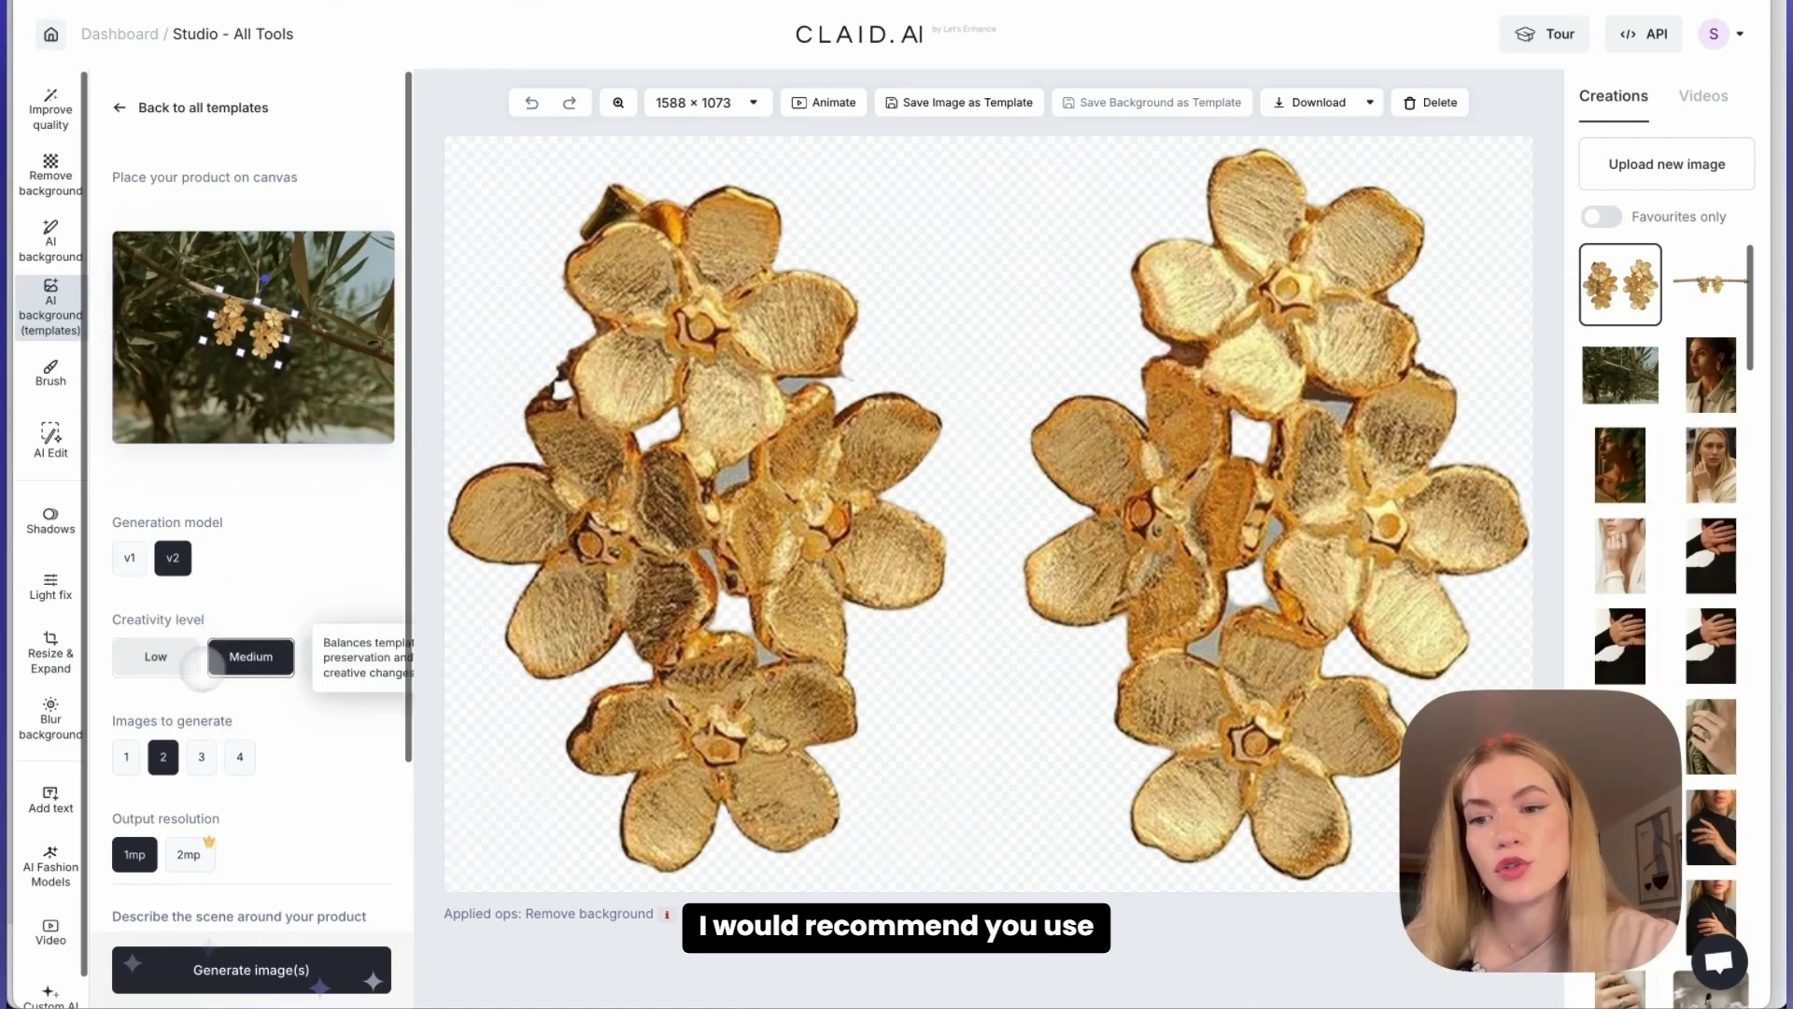
Generate the olive scene images with Medium creativity and view a result.
click(157, 658)
scroll(238, 887, down, 2)
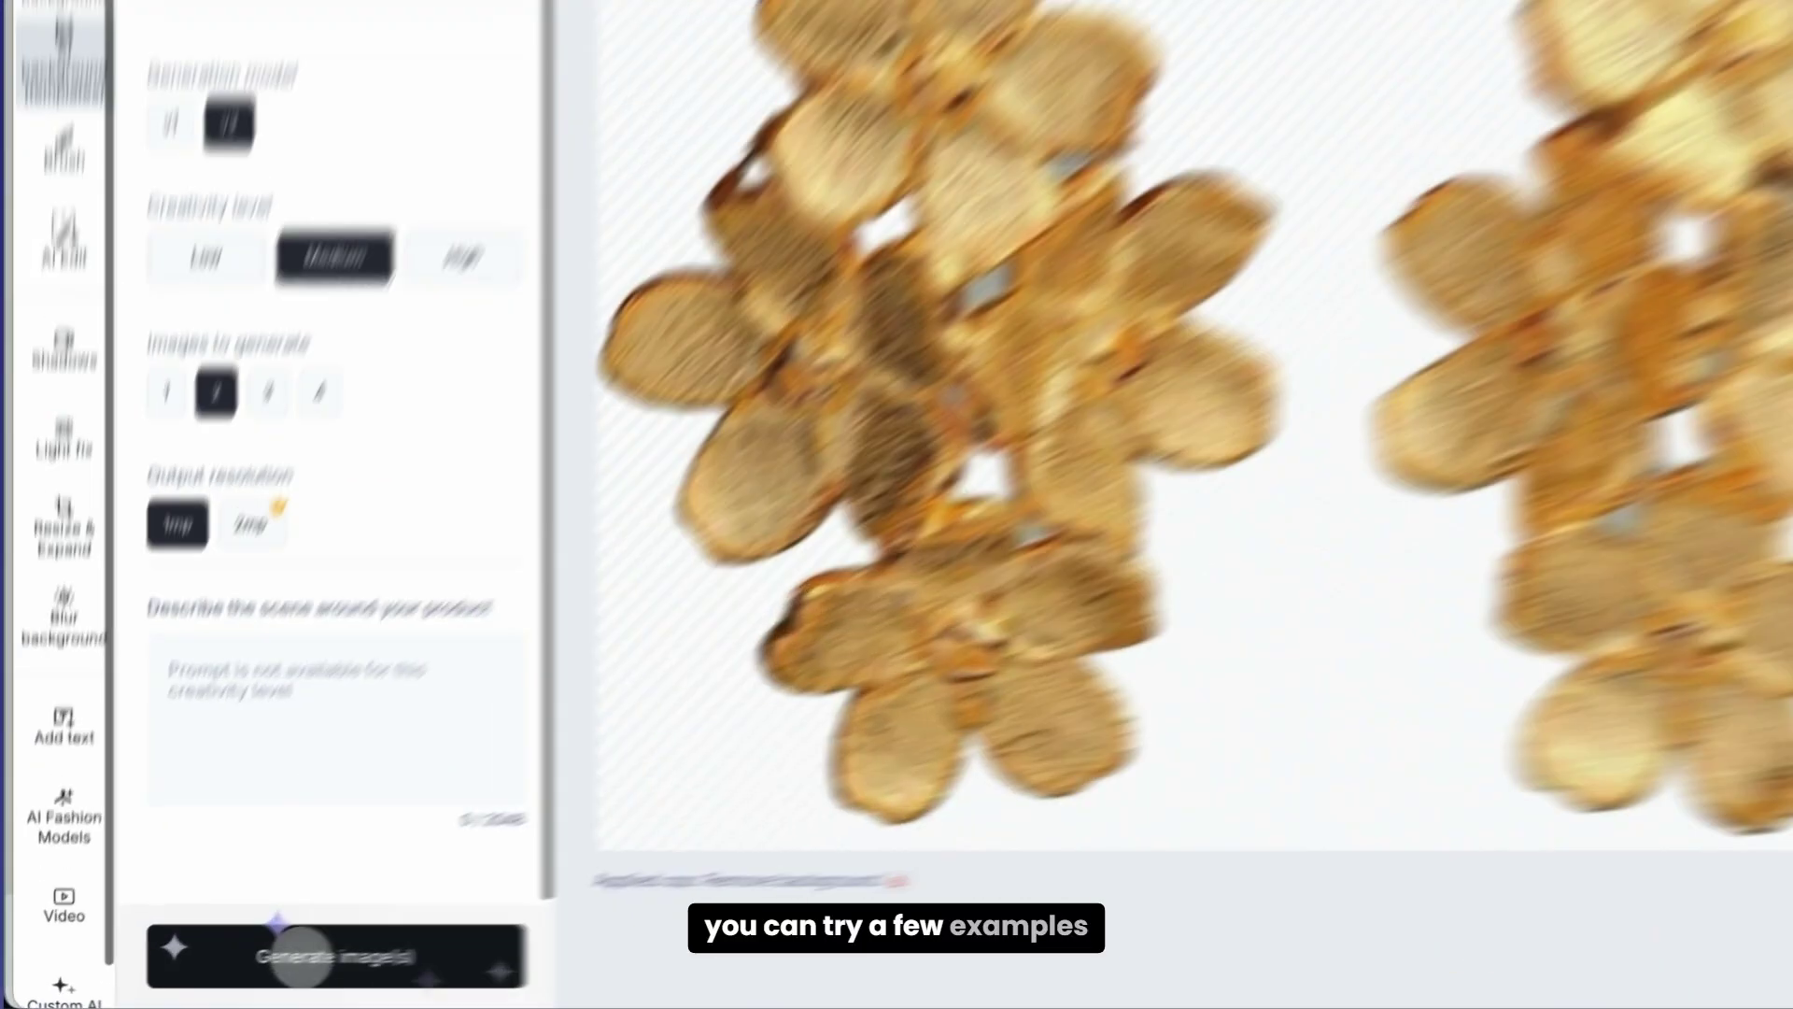
click(230, 981)
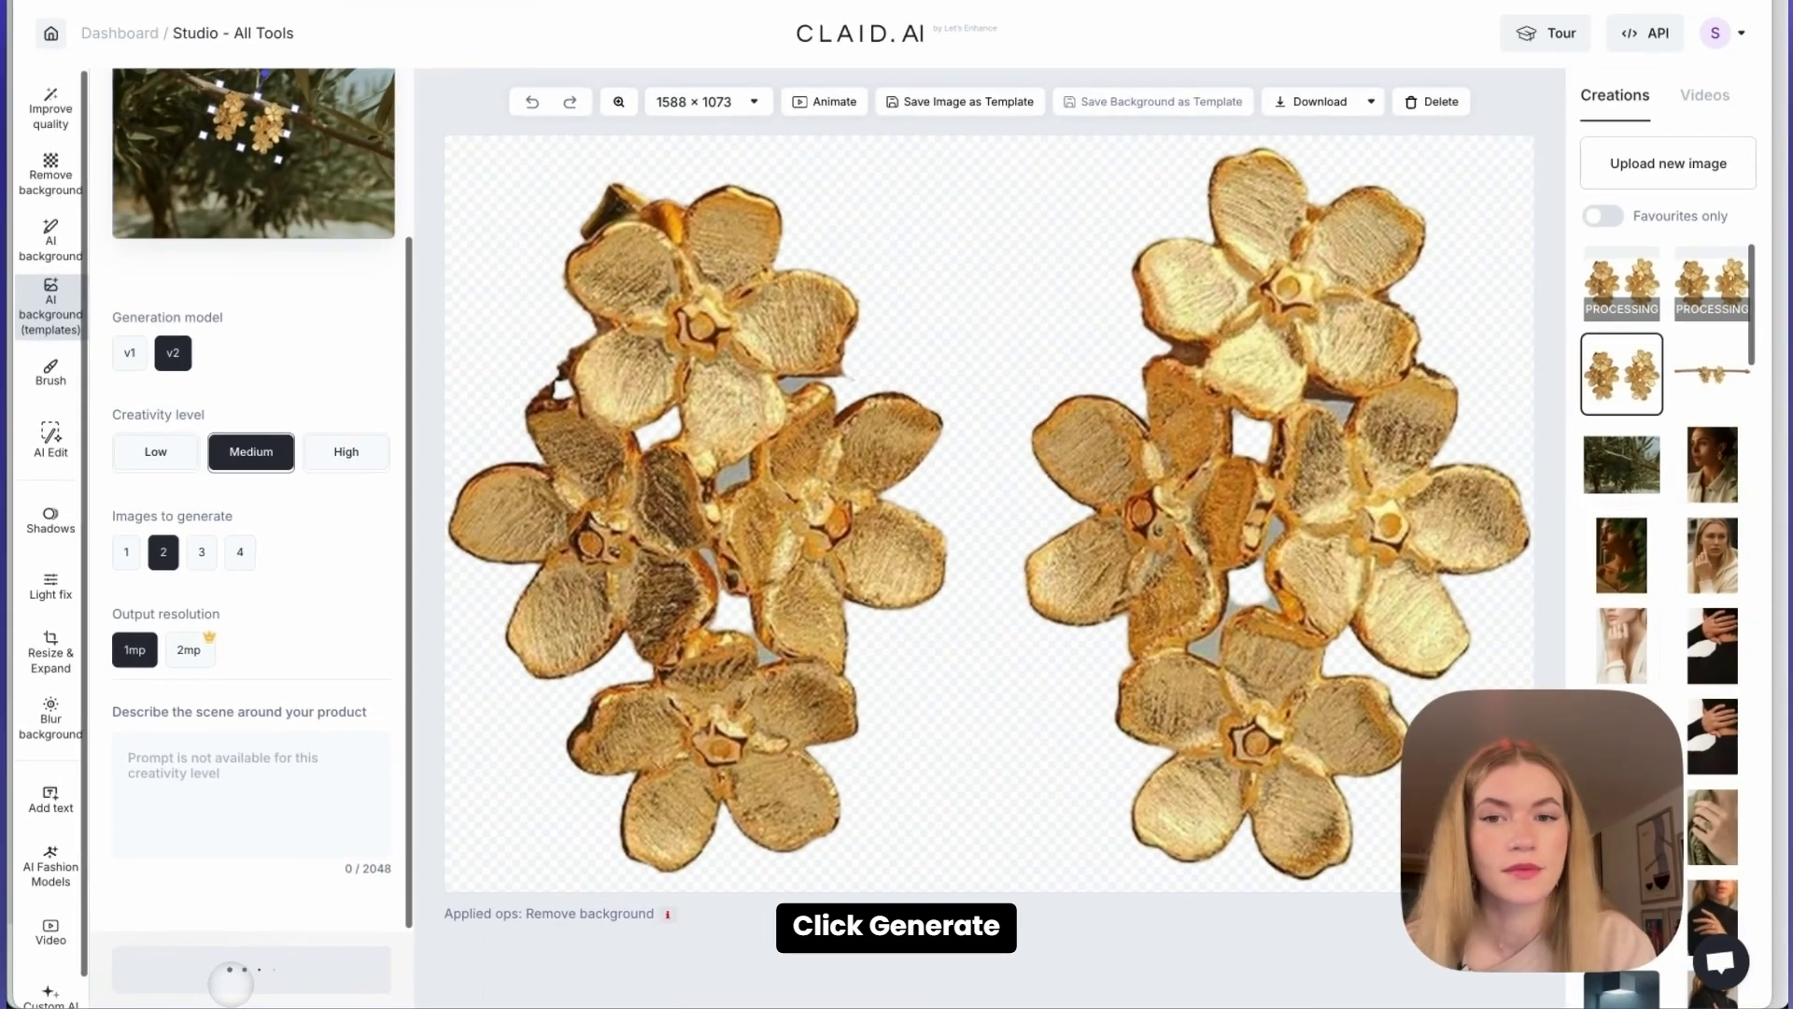
click(1690, 285)
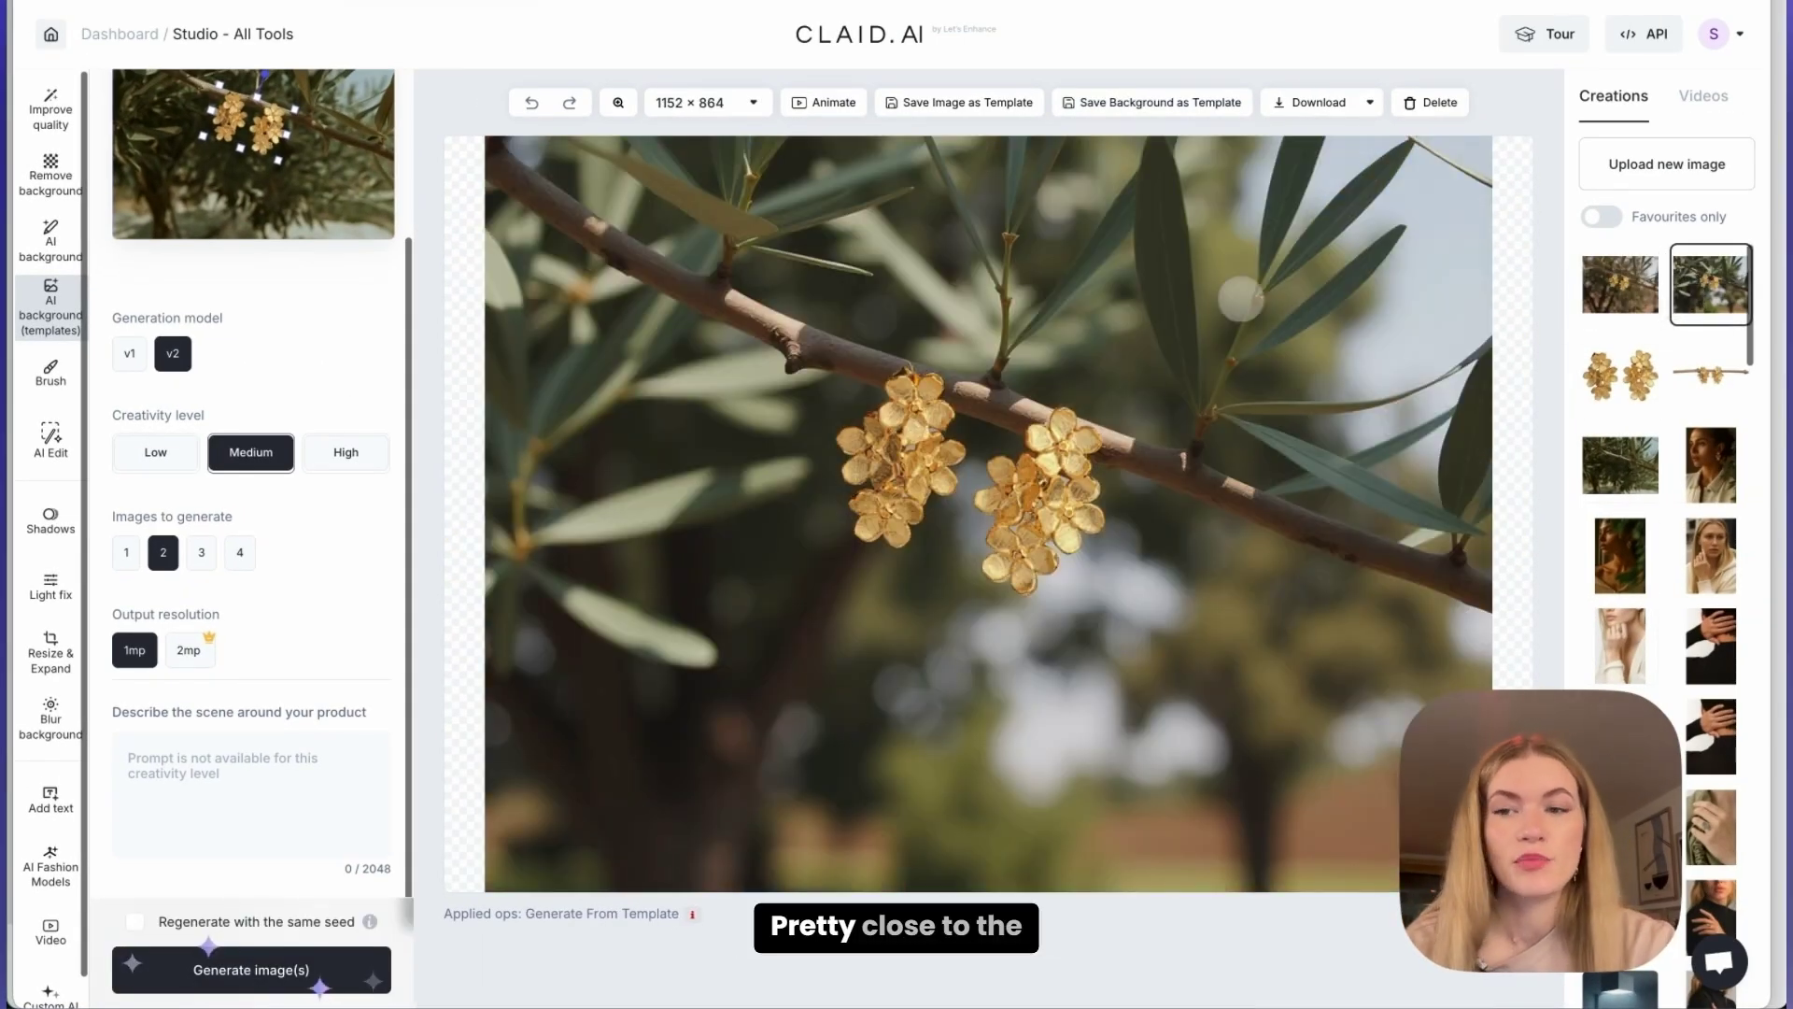
scroll(276, 404, up, 1)
scroll(275, 404, up, 1)
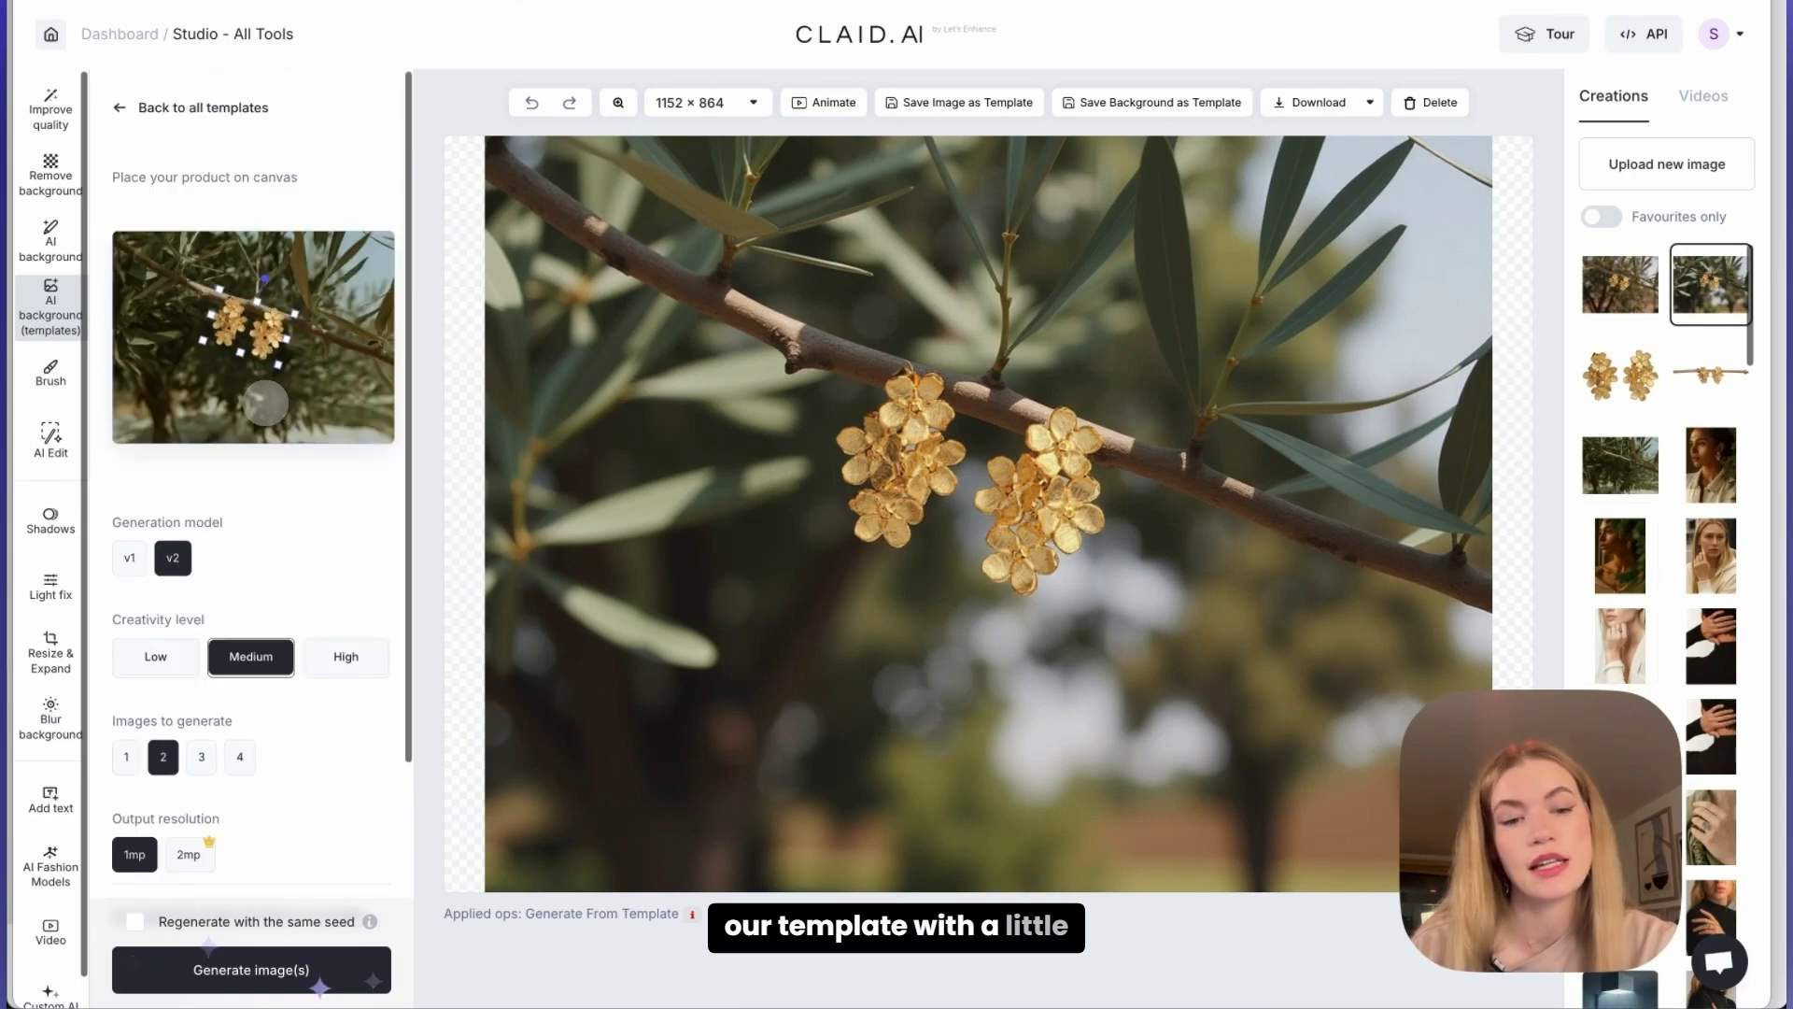